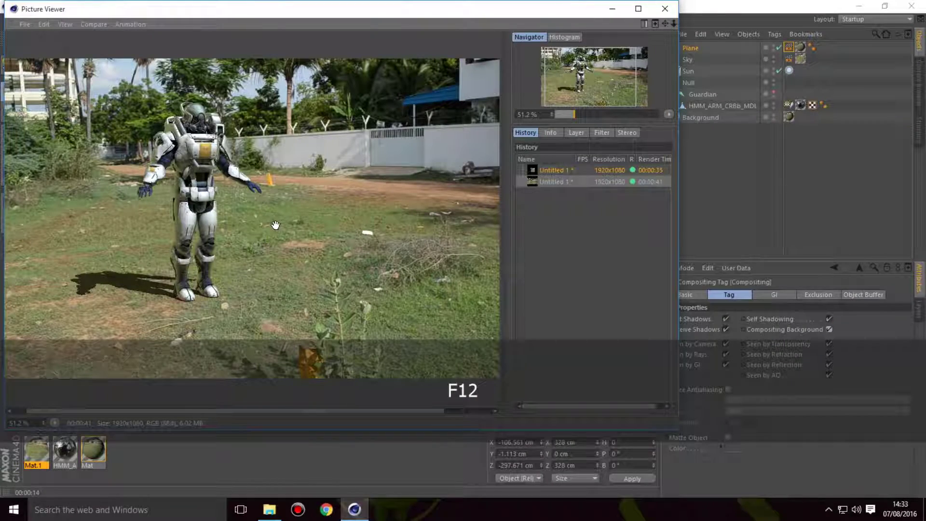
mouse_move(293, 258)
mouse_down()
mouse_move(318, 260)
mouse_move(182, 163)
mouse_up()
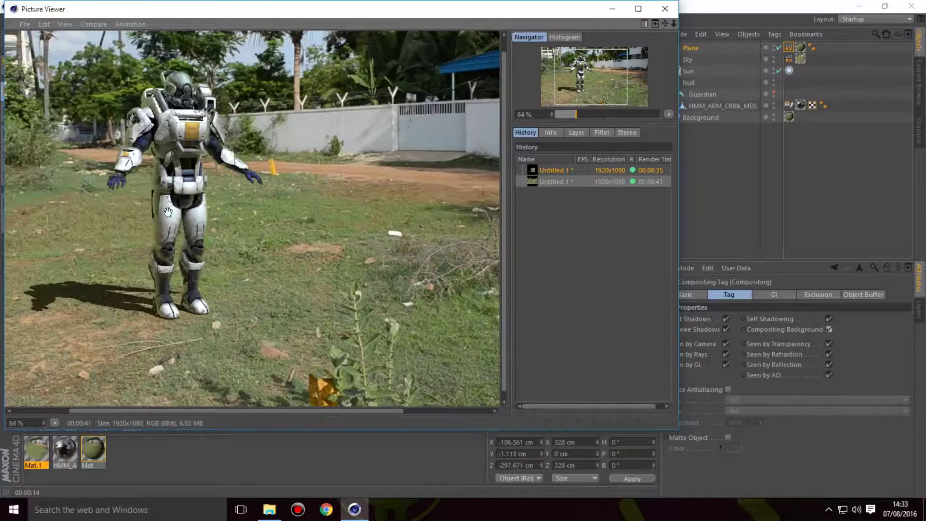
mouse_move(187, 244)
mouse_down()
mouse_move(170, 194)
mouse_move(157, 217)
mouse_up()
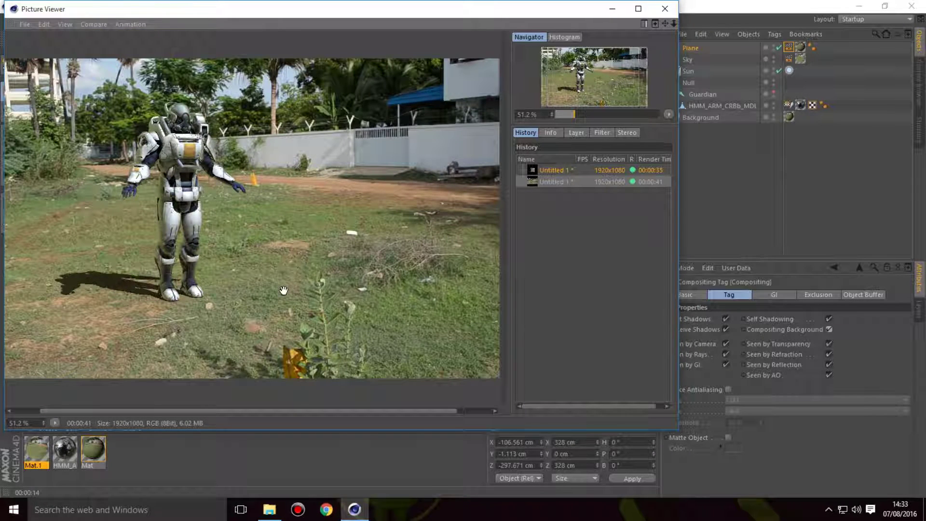
scroll(316, 186, down, 1)
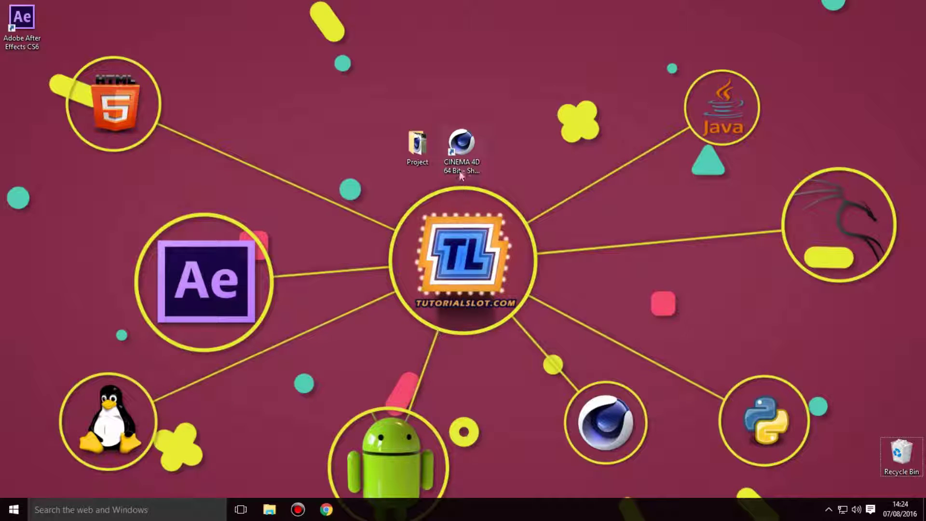
Launch Cinema 4D, level the view, and add a Background object from the Floor/Environment flyout
click(461, 144)
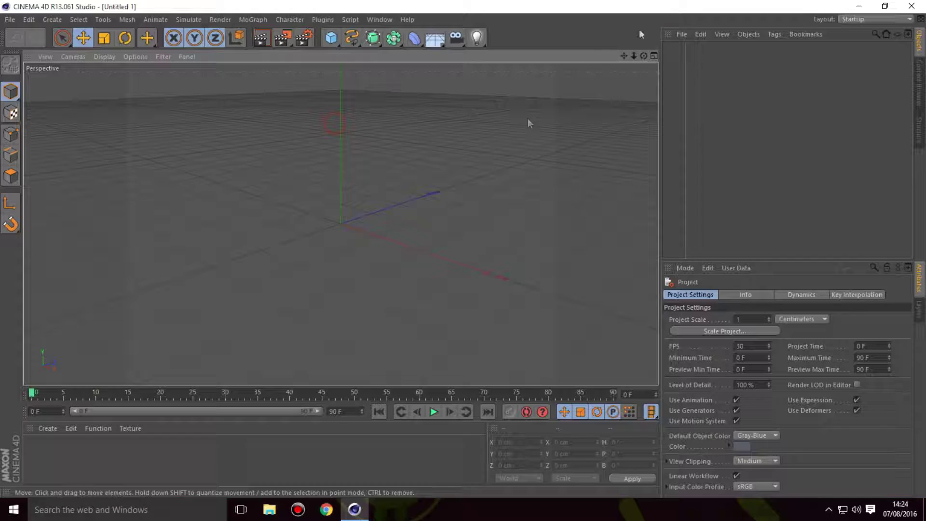
mouse_move(643, 56)
mouse_down()
mouse_move(643, 29)
mouse_move(643, 43)
mouse_up()
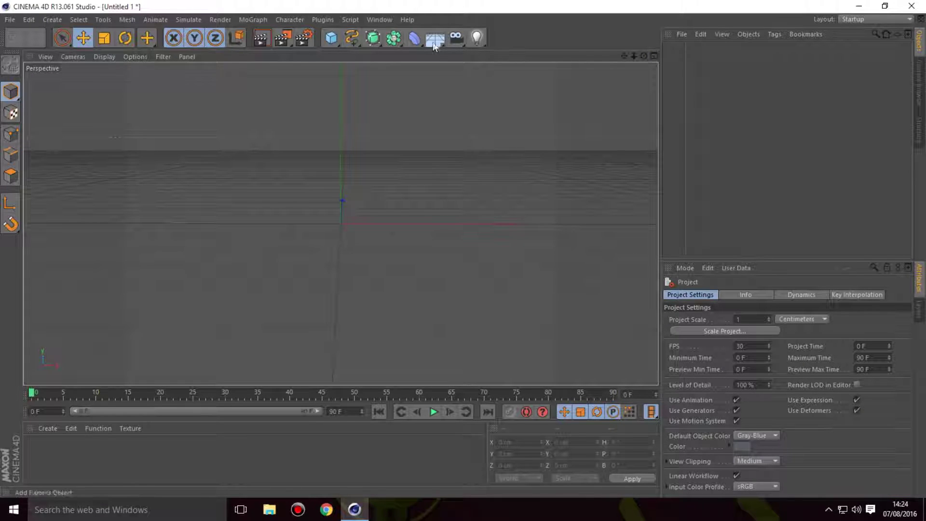
click(432, 45)
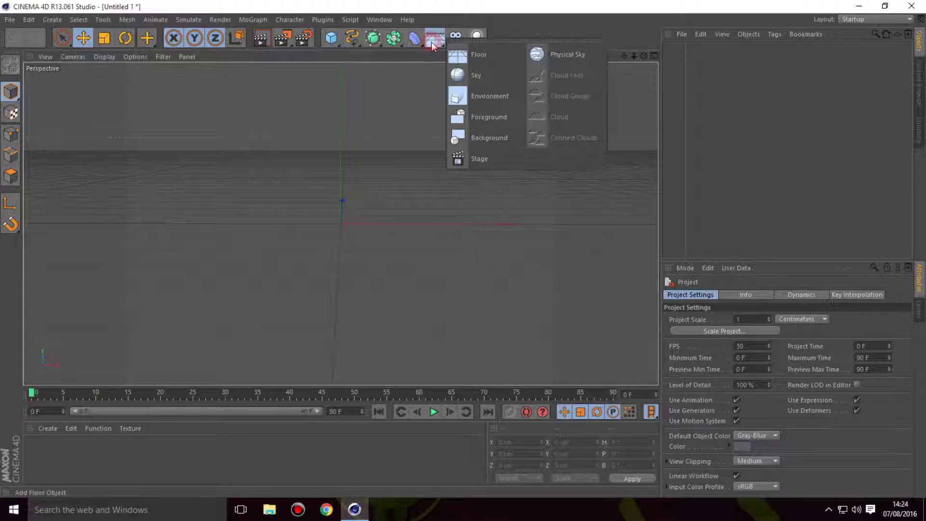
click(486, 138)
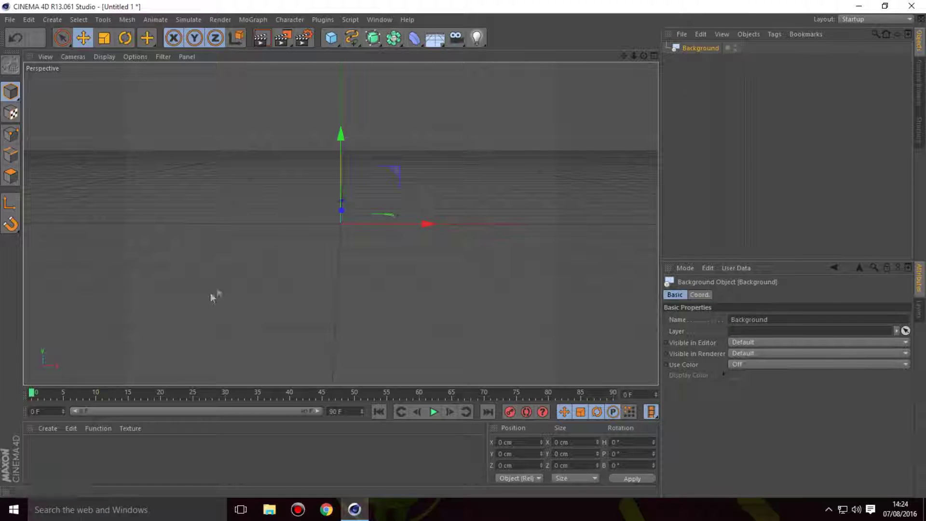
Create material 'Mat' with Specular disabled and the BG plate image as its Color texture
double_click(44, 460)
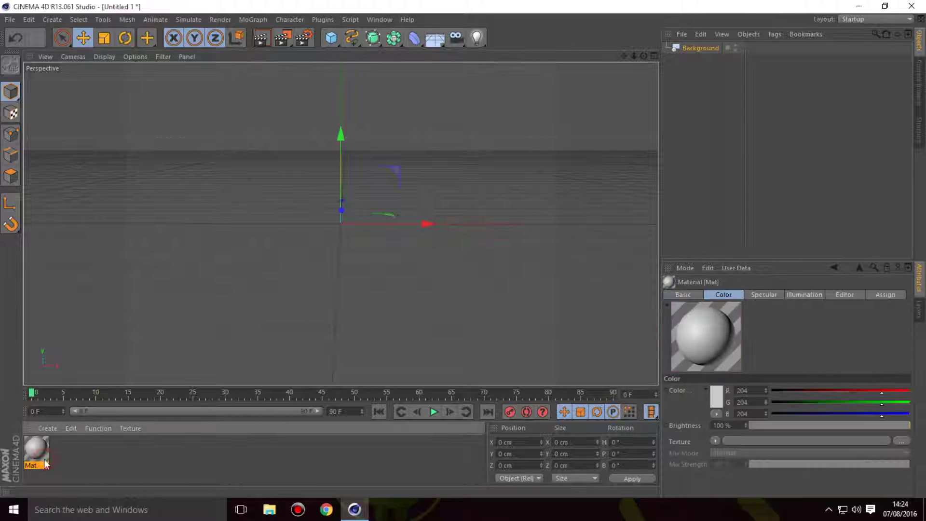
double_click(39, 457)
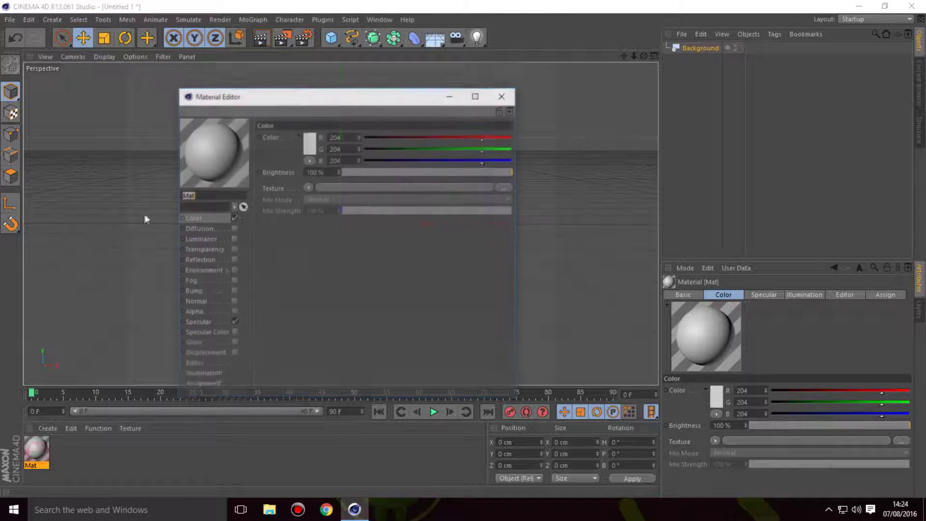
click(232, 322)
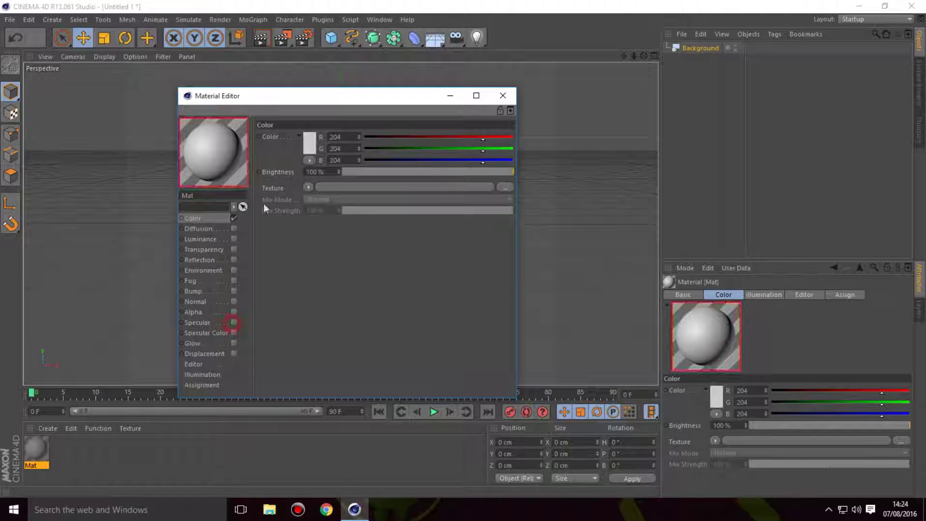
click(309, 187)
click(319, 204)
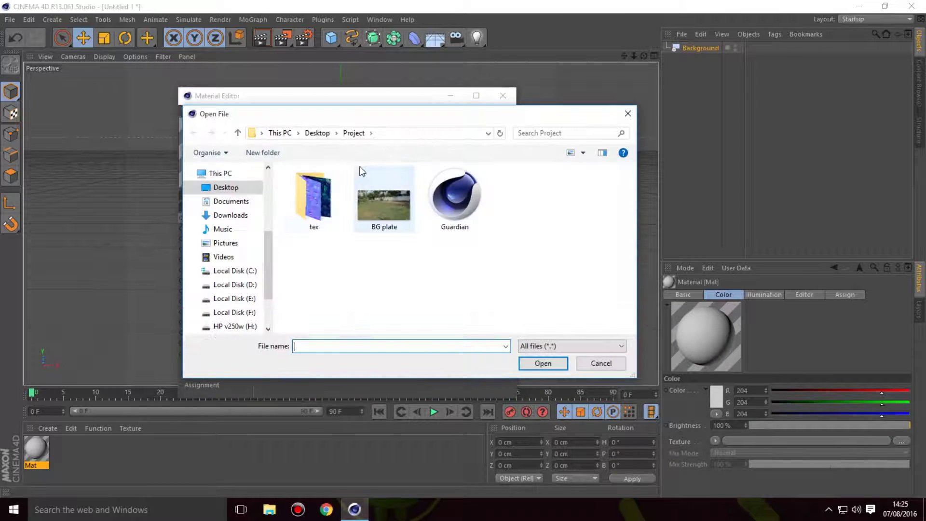
click(383, 229)
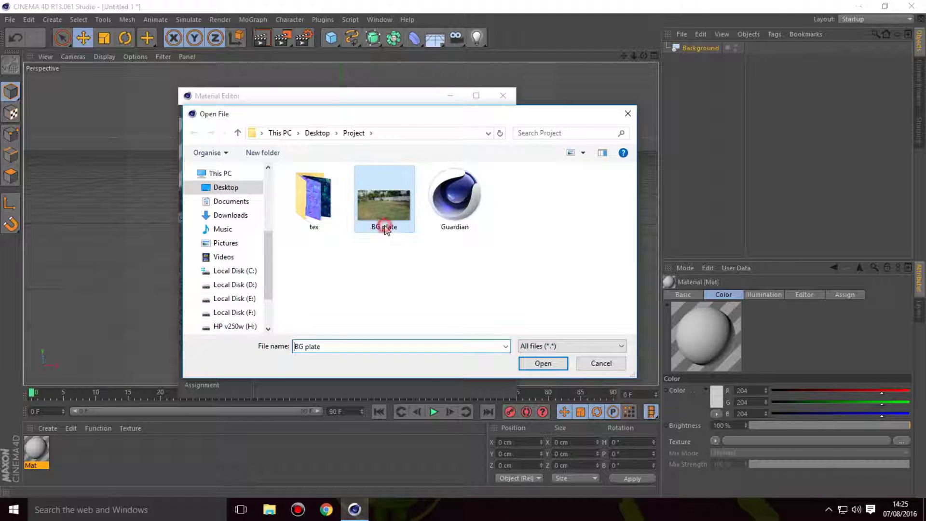
click(544, 364)
click(529, 295)
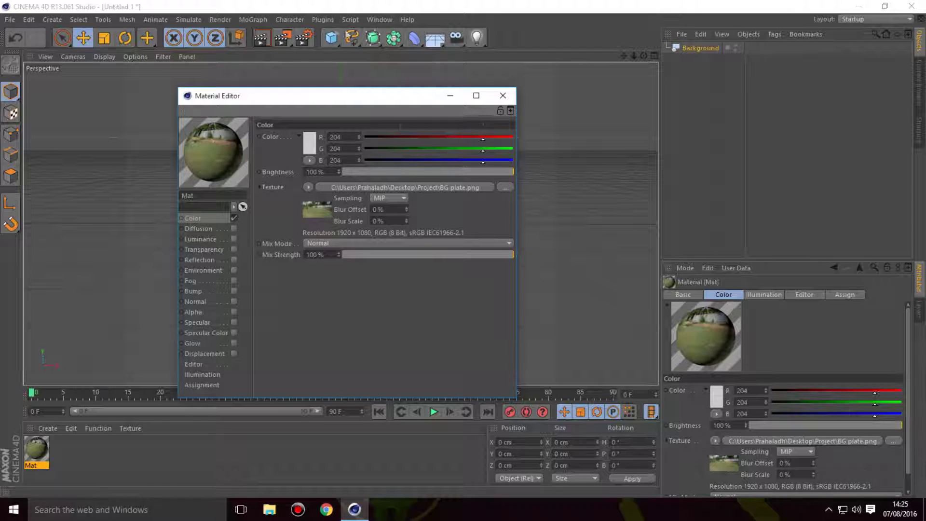
click(503, 95)
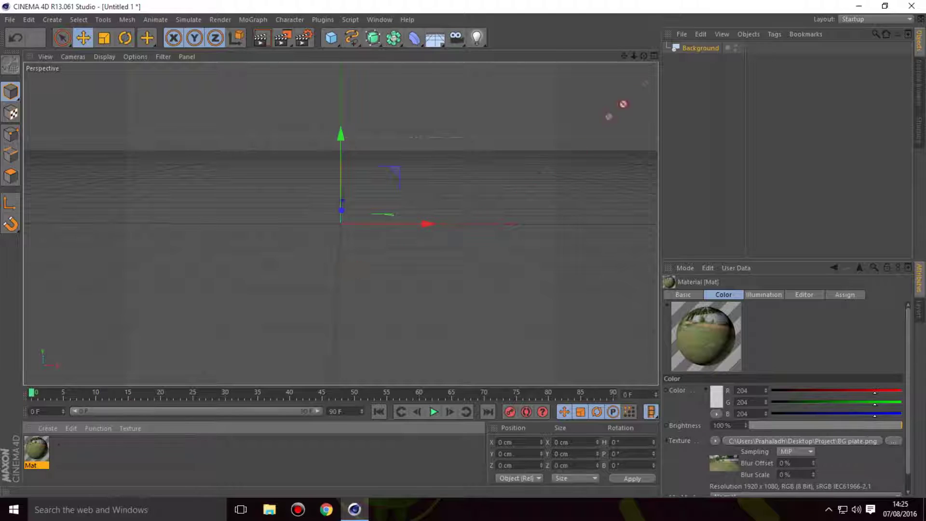
Drag the Mat material onto the Background object in the Object Manager
drag(677, 55, 693, 47)
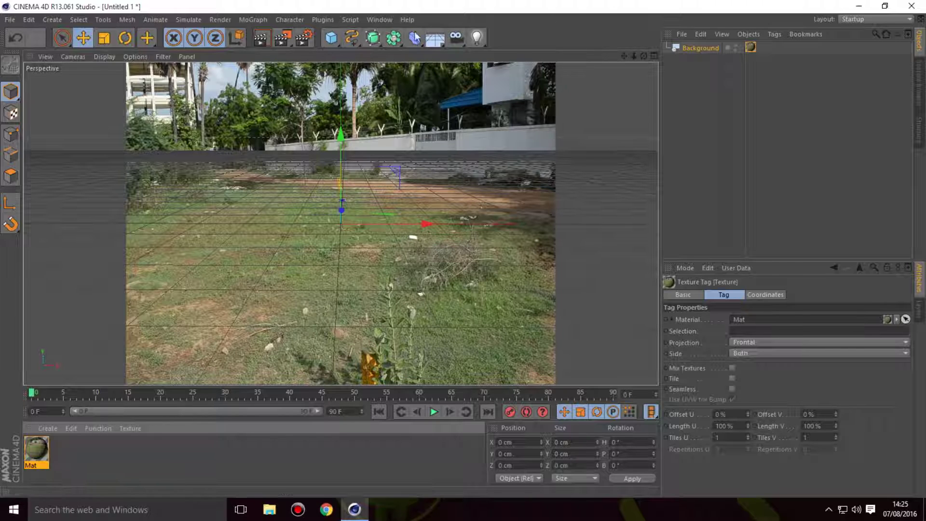
Set the Render Settings output width to 1920 and height to 1080
click(312, 43)
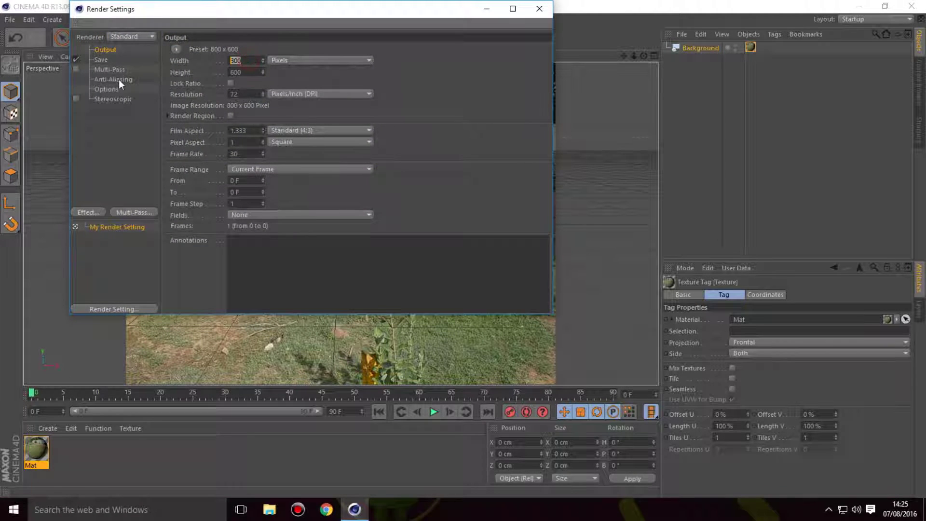
text(1290)
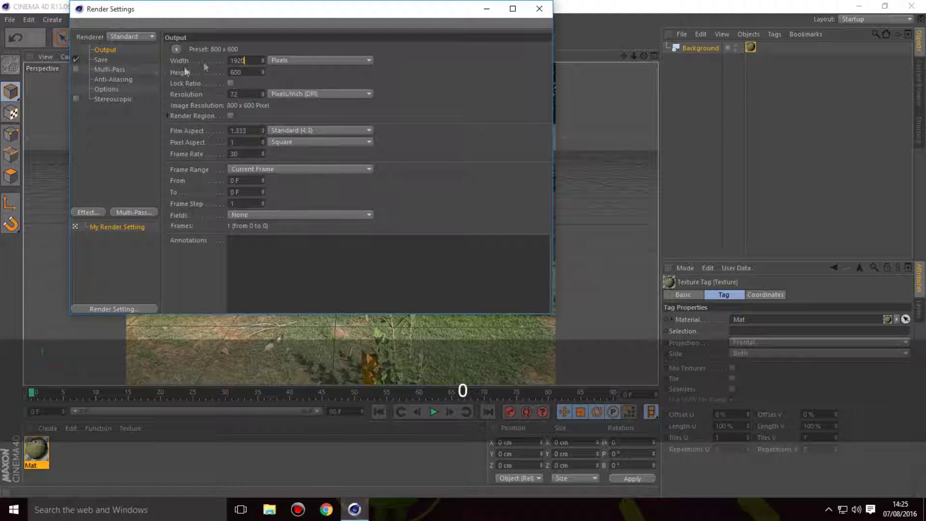
key(Tab)
text(1080)
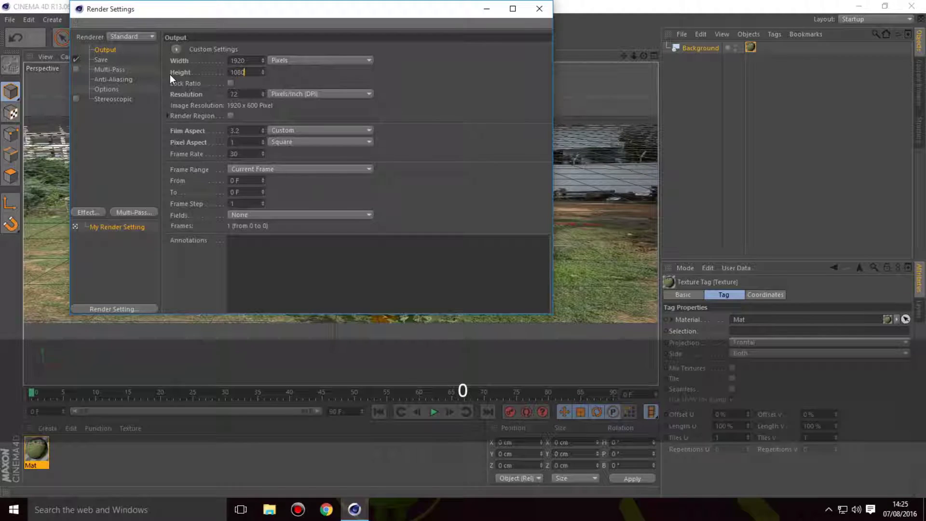
key(Return)
click(539, 9)
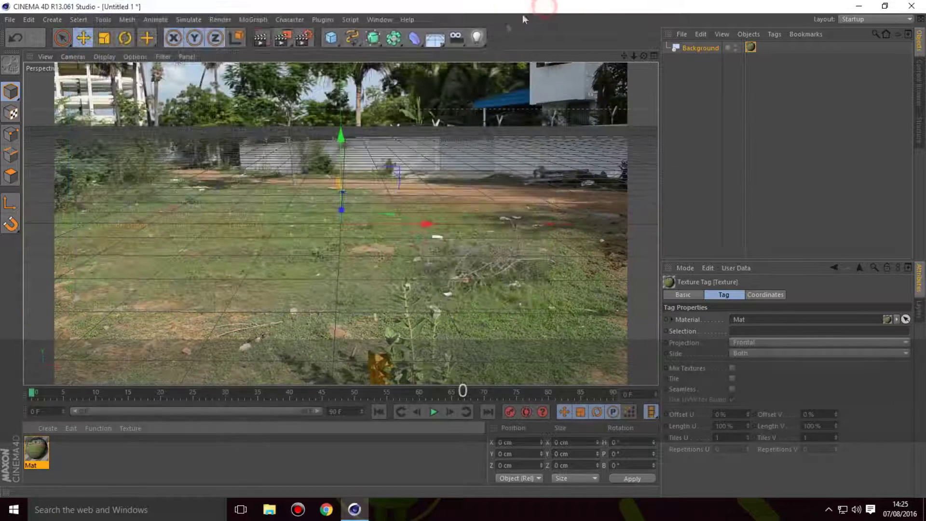
Tilt and reframe the viewport over the grassy field photo
mouse_move(643, 56)
mouse_down()
mouse_move(643, 86)
mouse_move(643, 70)
mouse_up()
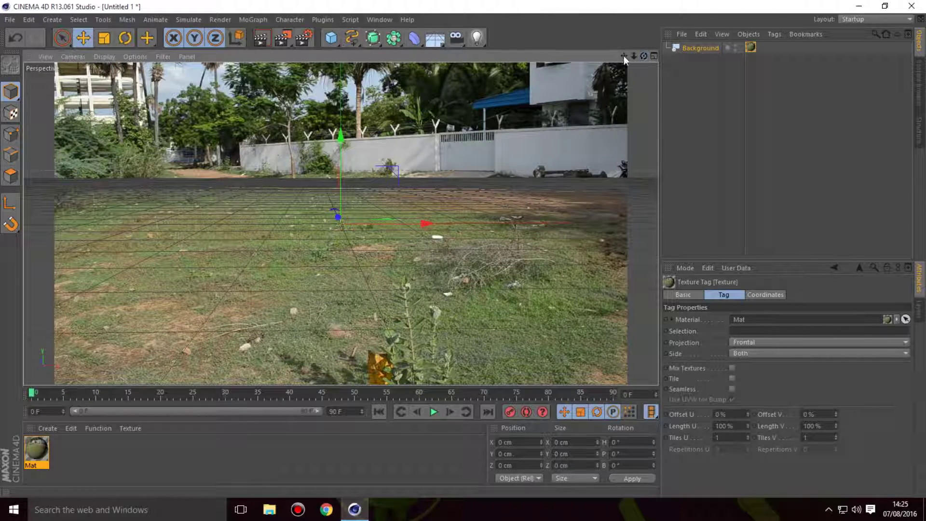
drag(624, 57, 339, 223)
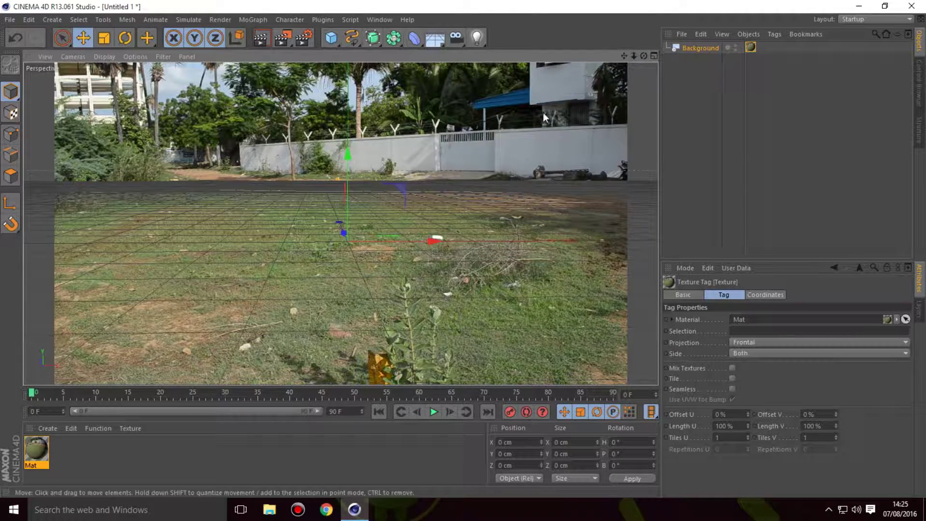
click(543, 128)
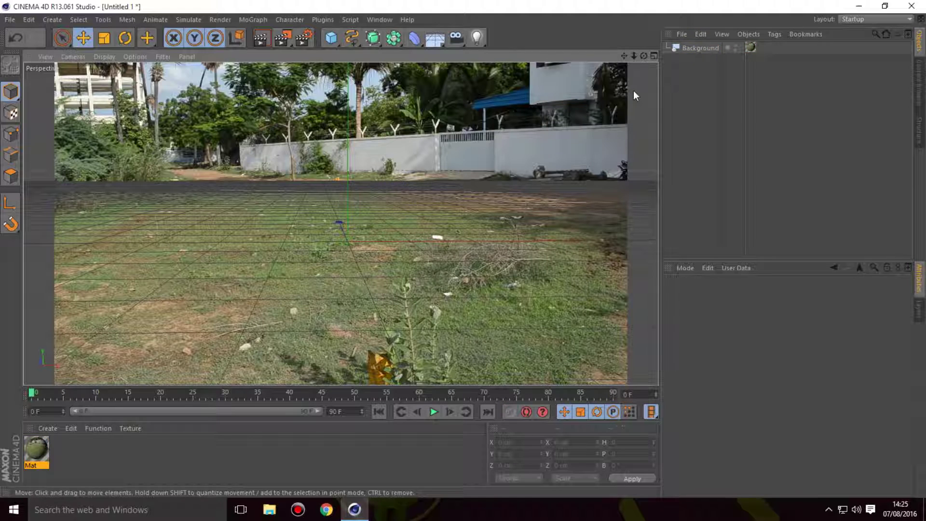
drag(623, 56, 340, 230)
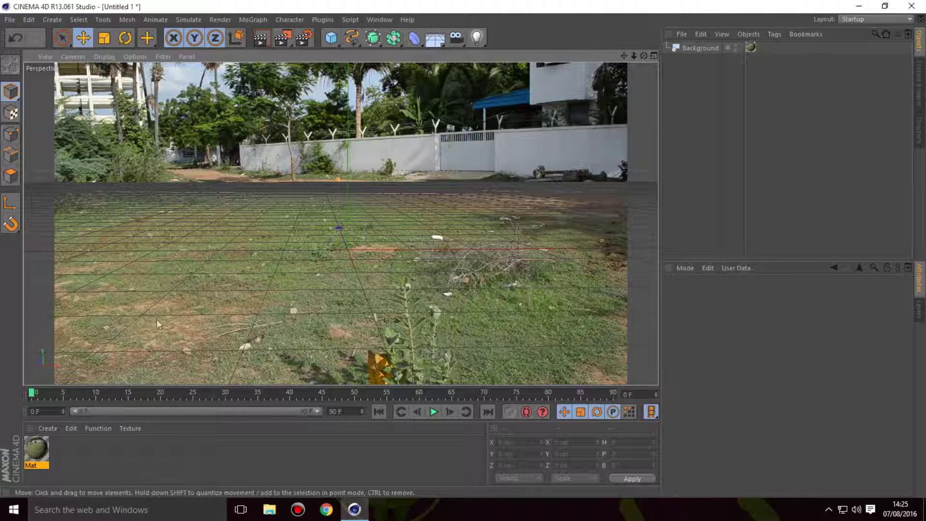
Open Guardian.c4d from the Project folder in Explorer
click(353, 509)
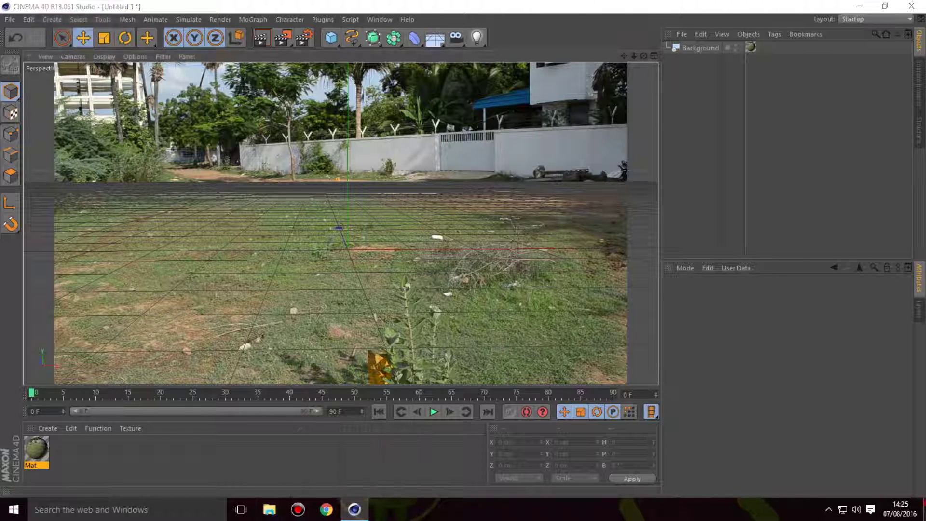
double_click(417, 149)
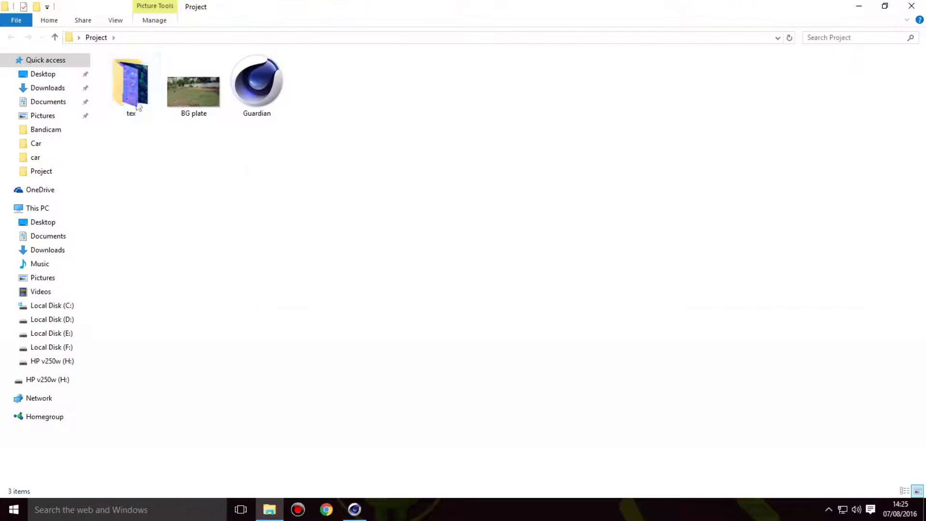
double_click(260, 95)
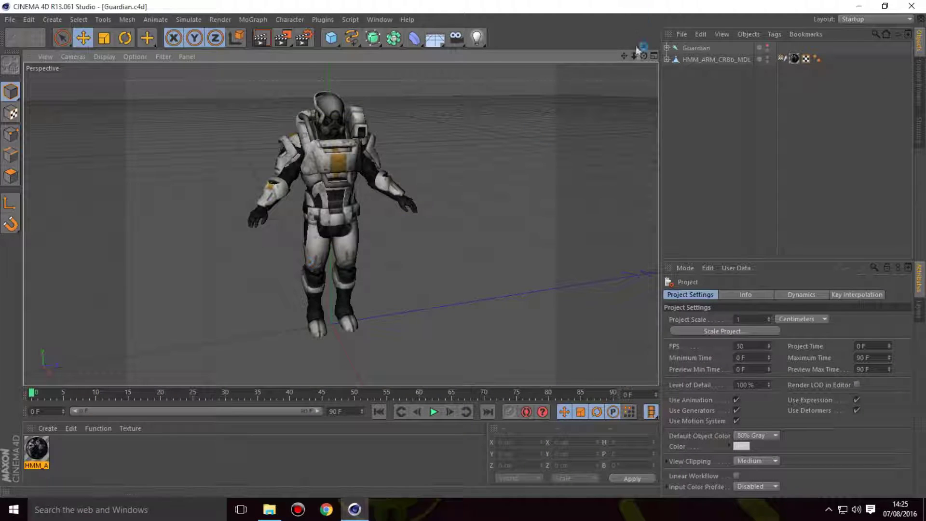
Group the Guardian and armour mesh objects under a new Null object
mouse_move(644, 56)
mouse_down()
mouse_move(621, 72)
mouse_move(644, 56)
mouse_up()
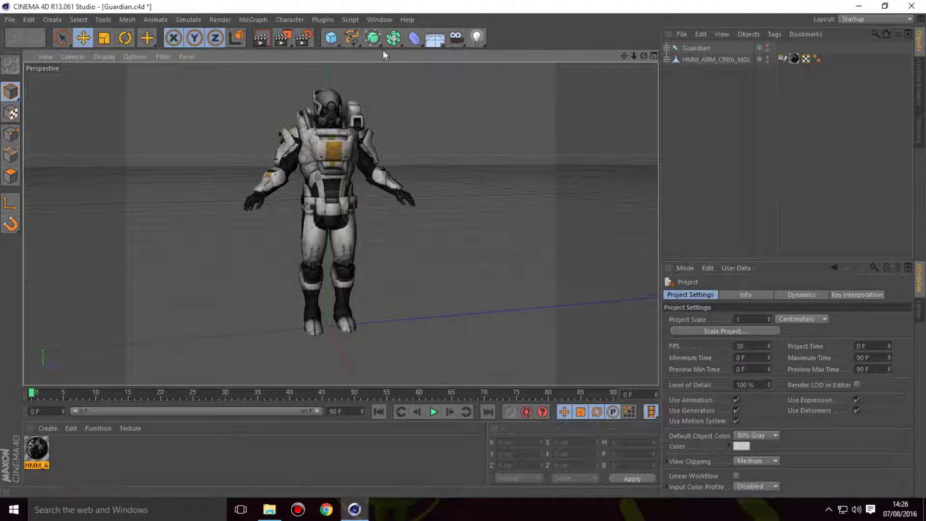
click(434, 39)
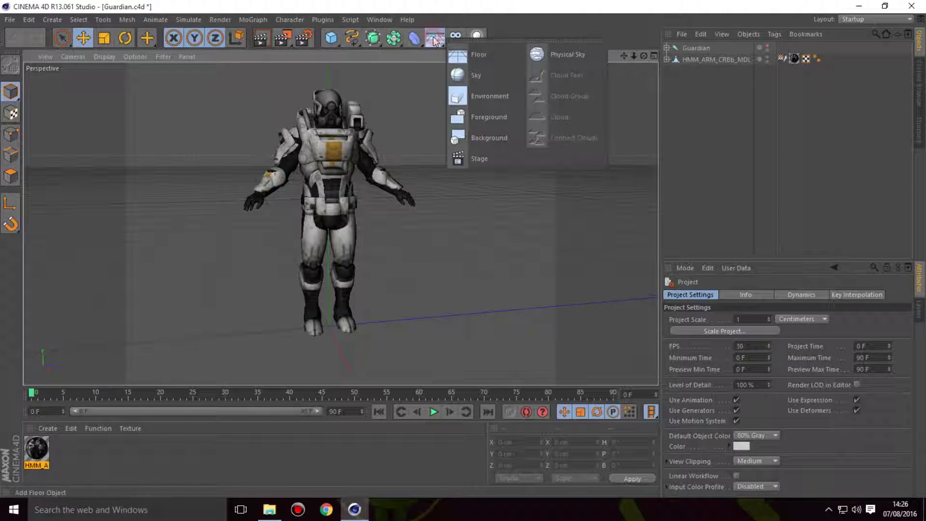
click(330, 38)
click(355, 57)
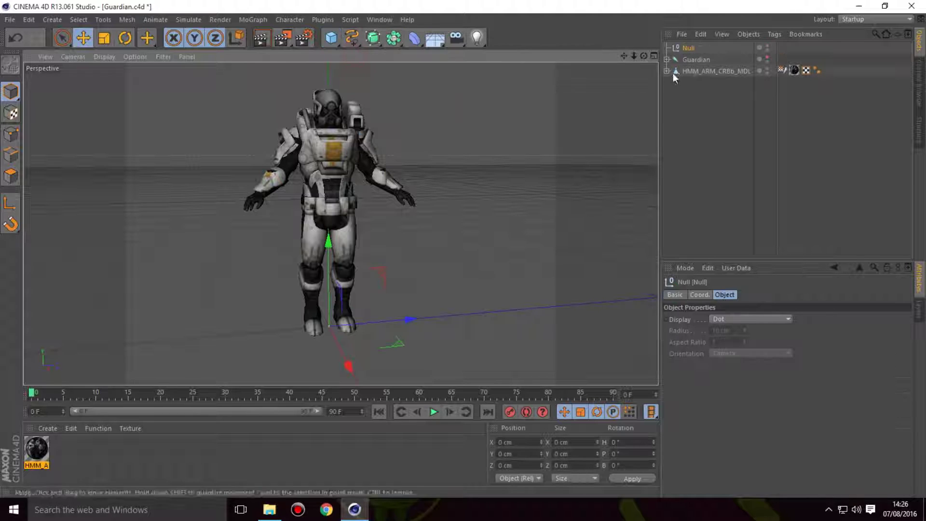
click(695, 60)
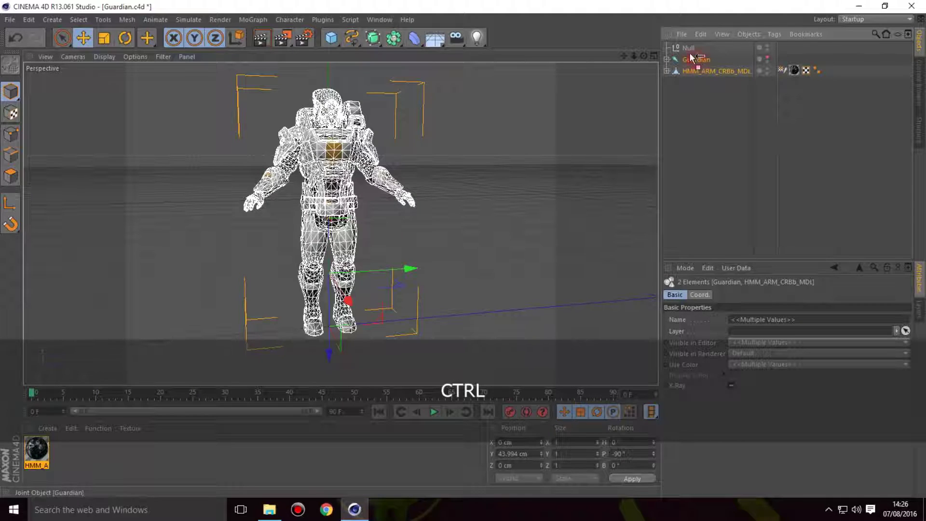
drag(691, 50, 687, 49)
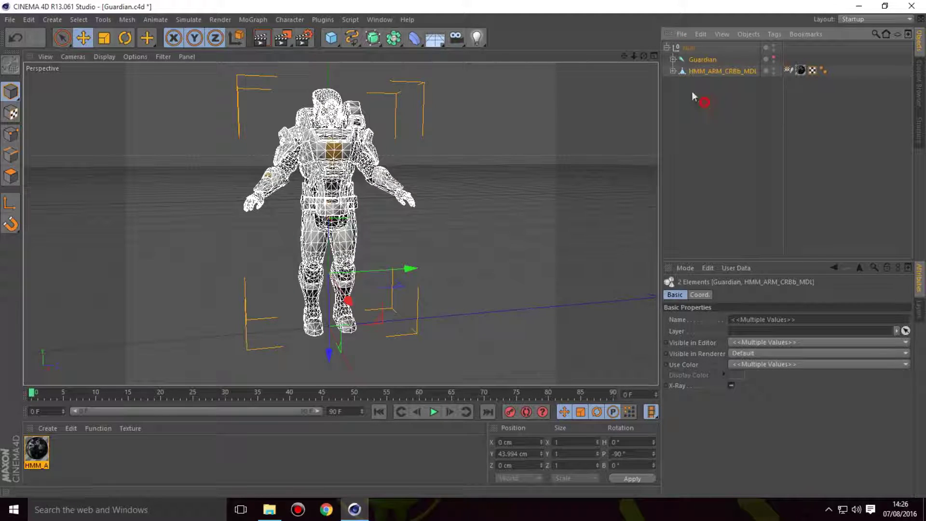
click(691, 92)
click(668, 48)
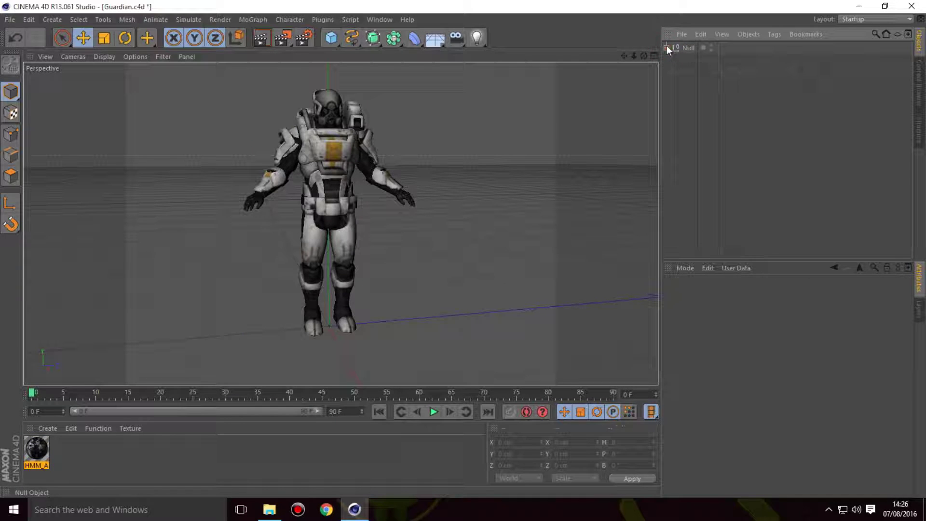
click(666, 47)
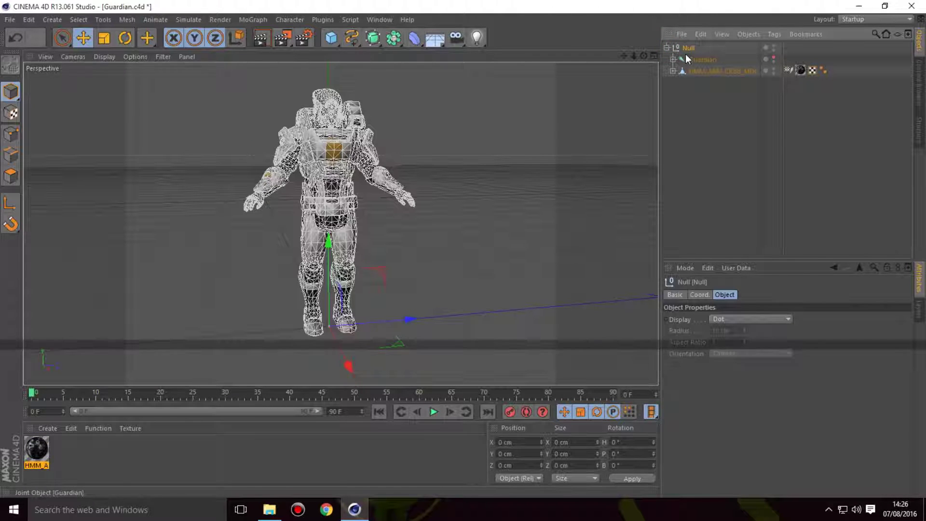
Copy the Null group and close the Guardian project without saving
key(ctrl+c)
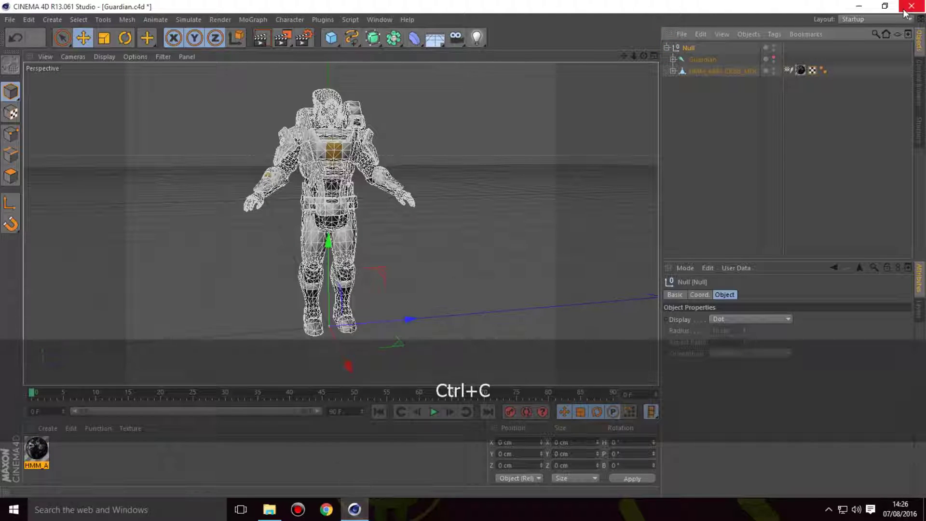
click(910, 6)
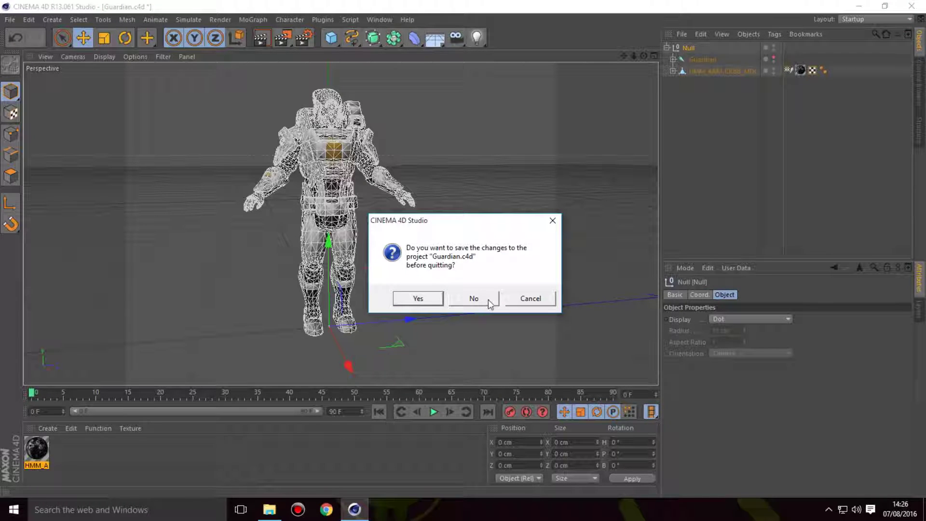
click(474, 298)
click(531, 298)
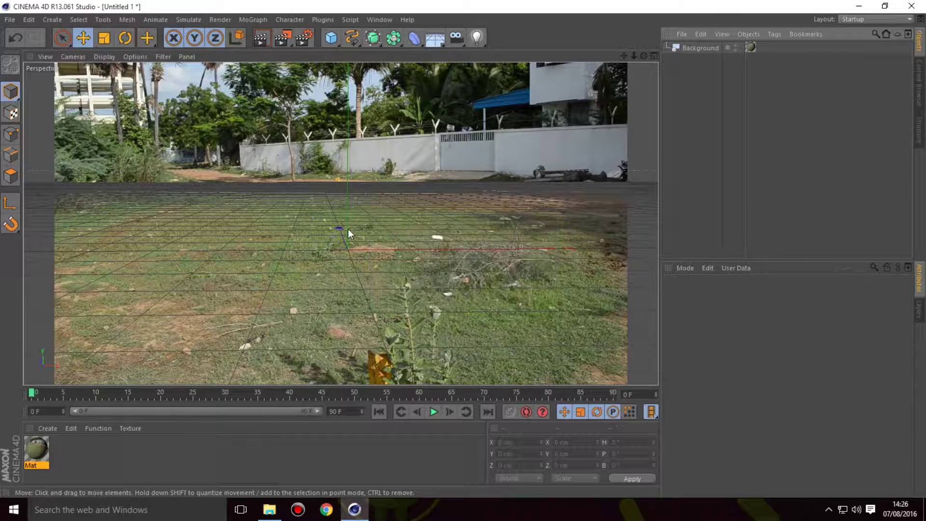
Paste the character into the field scene, turn it toward the camera, and move it forward
key(ctrl+v)
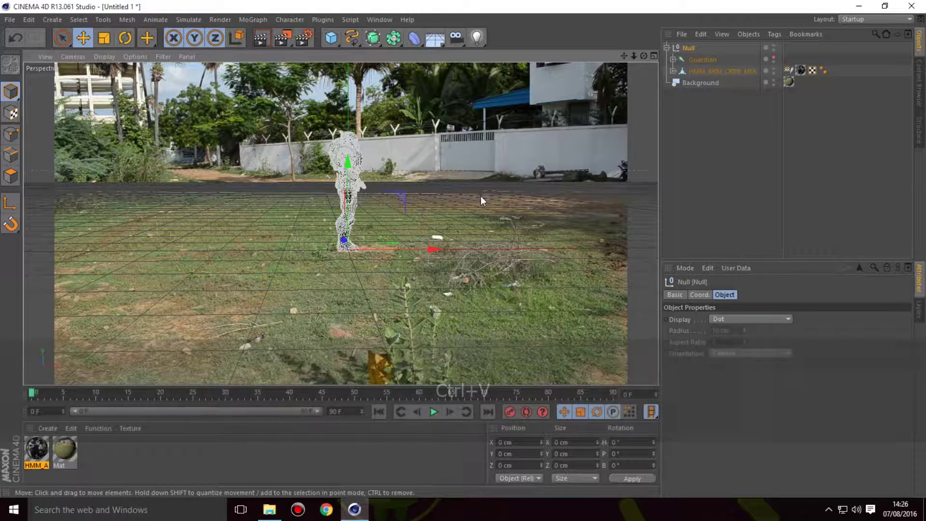
key(r)
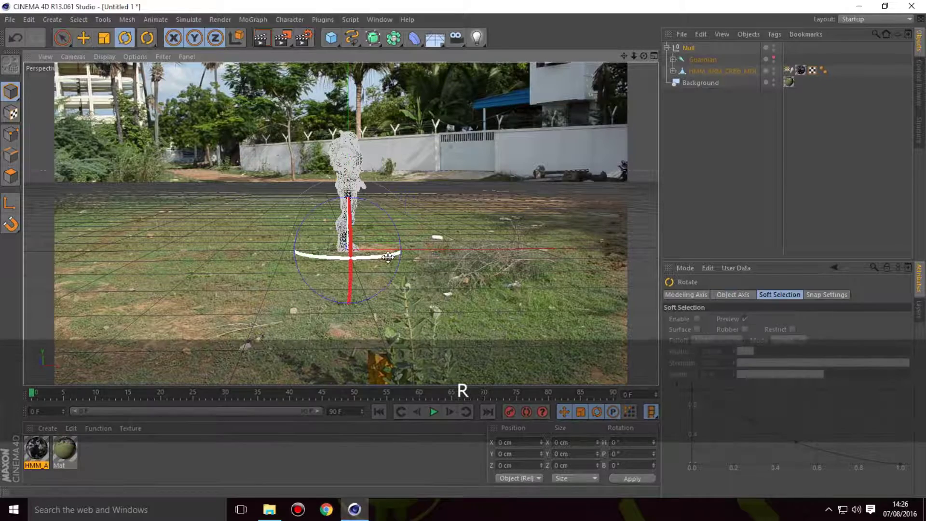
drag(388, 257, 249, 246)
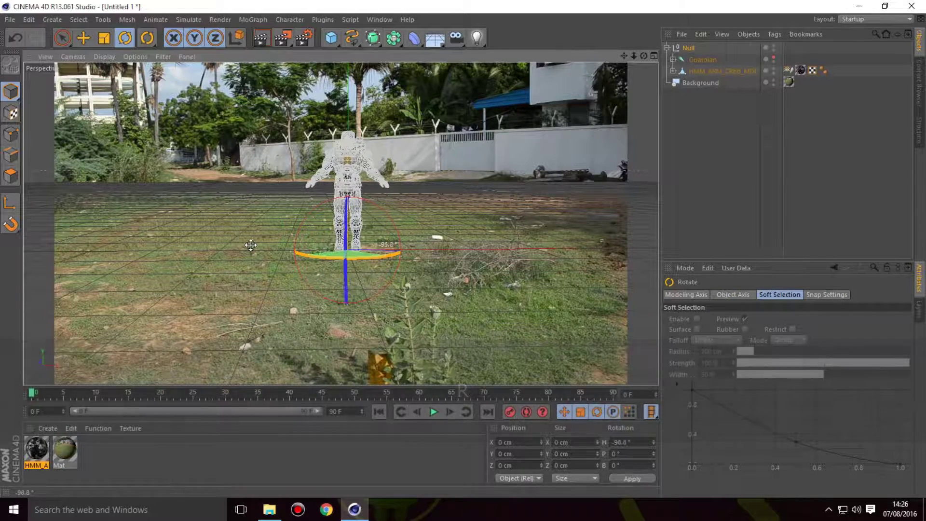
key(e)
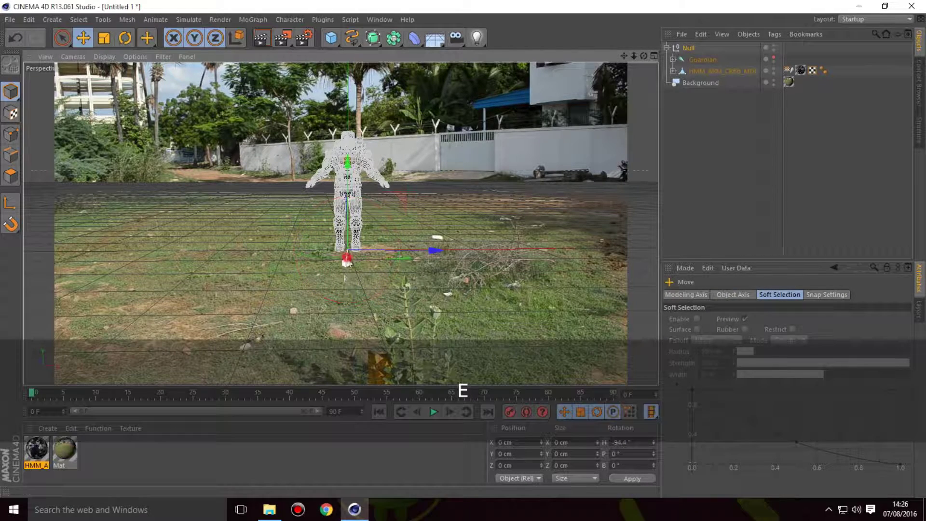
drag(377, 238, 390, 290)
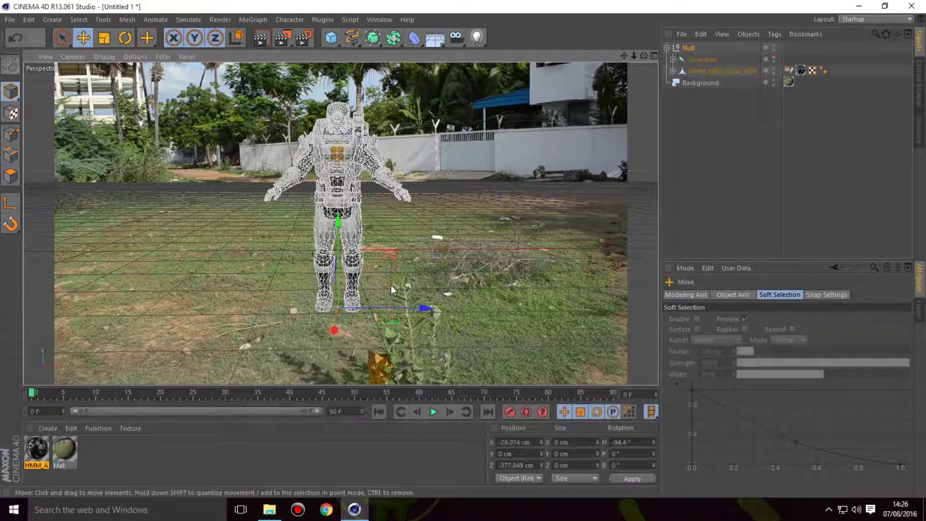
Fine-tune the character's heading with small rotations of its Null group
key(r)
drag(383, 316, 361, 320)
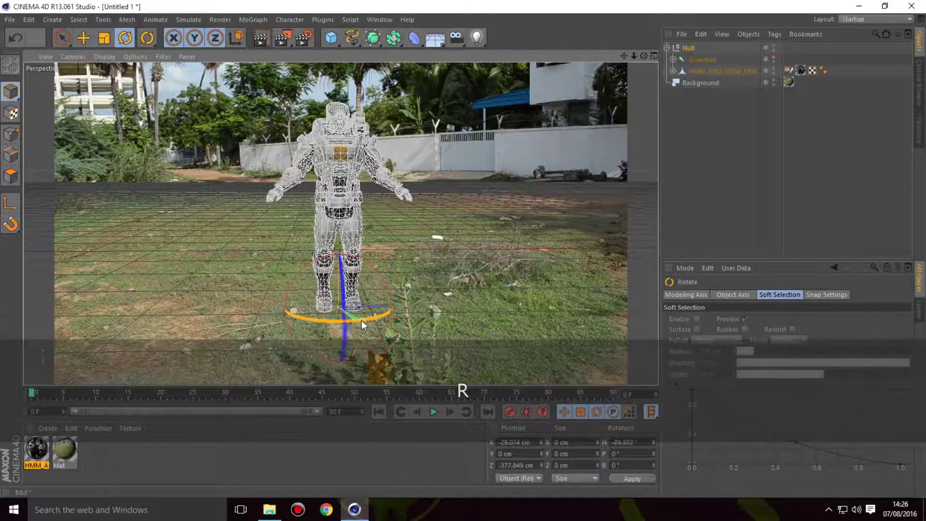
click(798, 58)
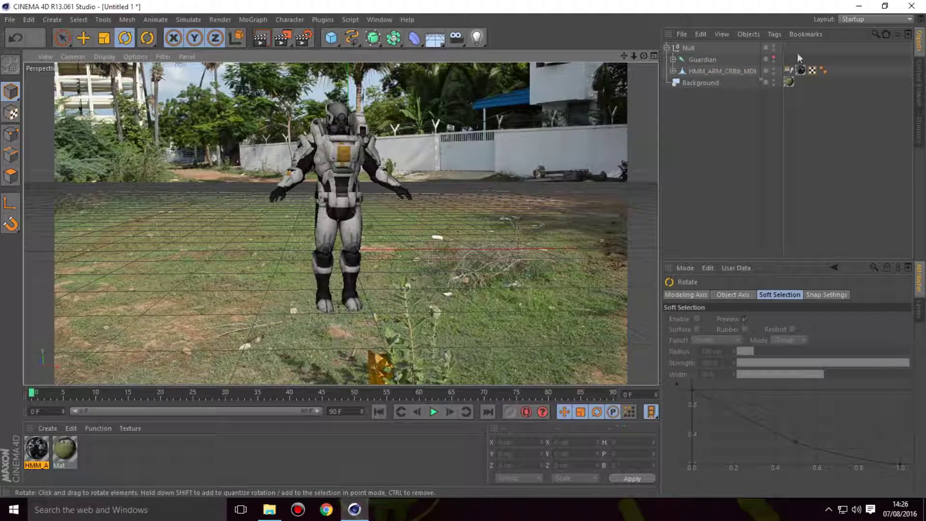
click(688, 49)
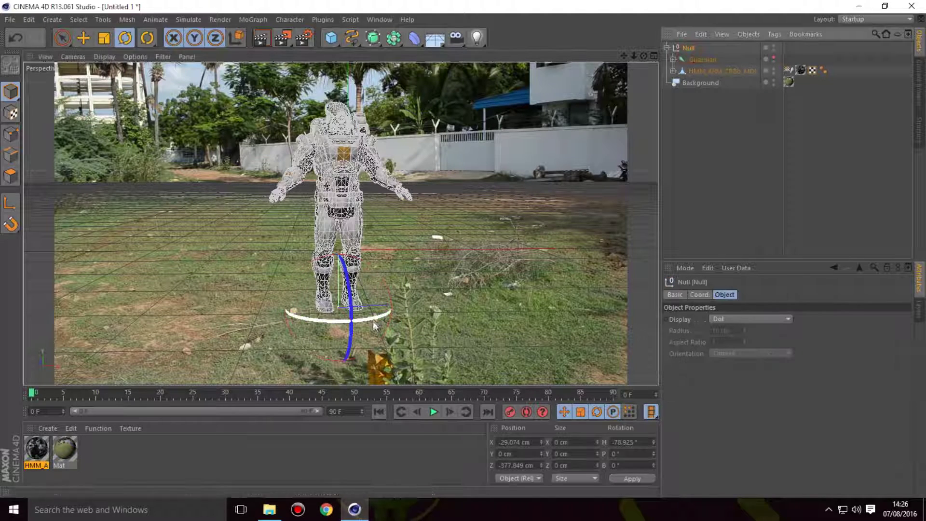
drag(374, 327, 479, 291)
click(620, 250)
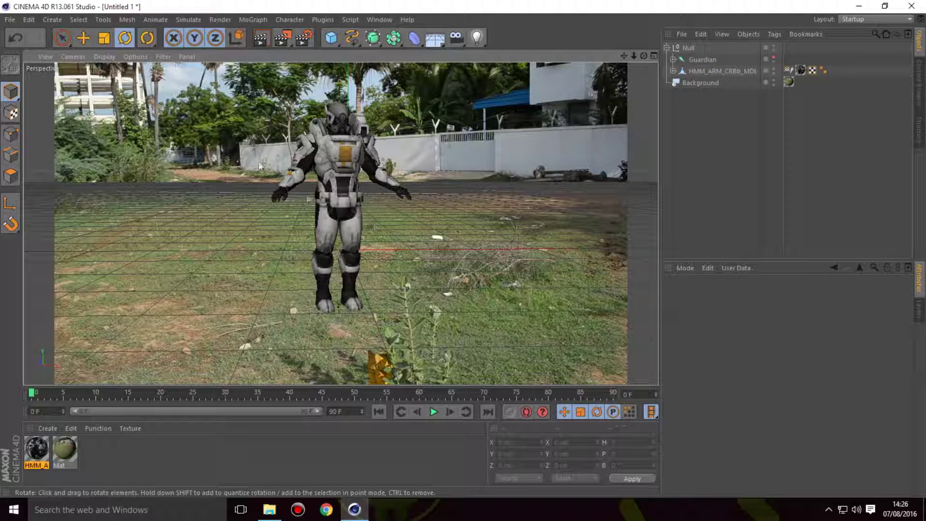
Enable Reflection on the HMM_A armour material with a Fresnel texture and reduced Mix Strength
click(123, 449)
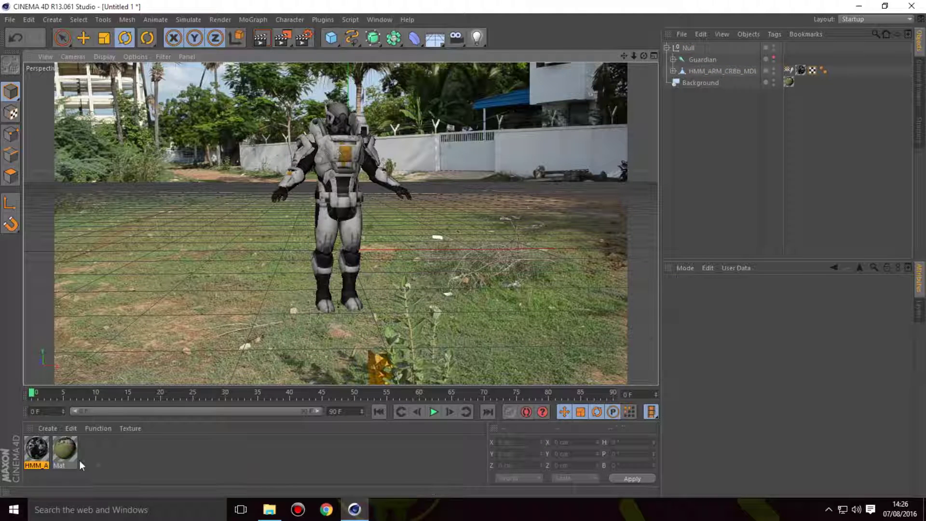
double_click(36, 445)
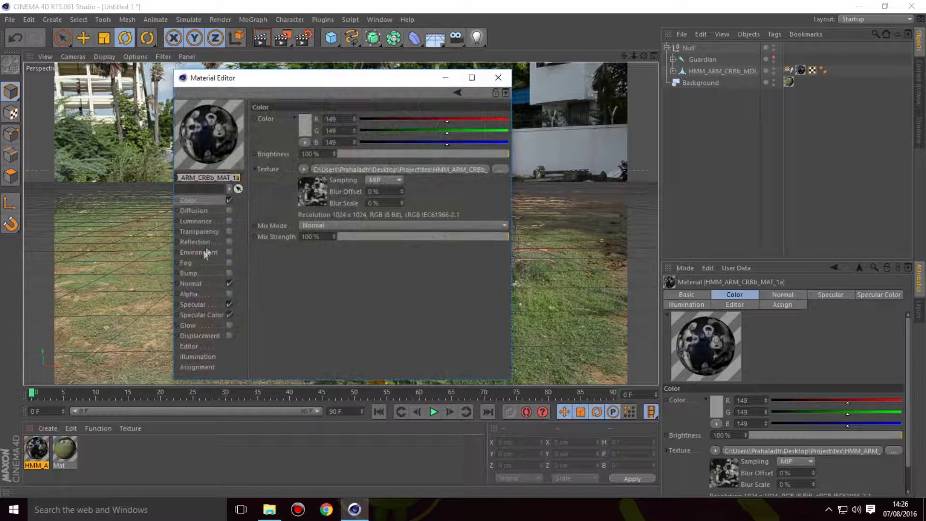
click(229, 241)
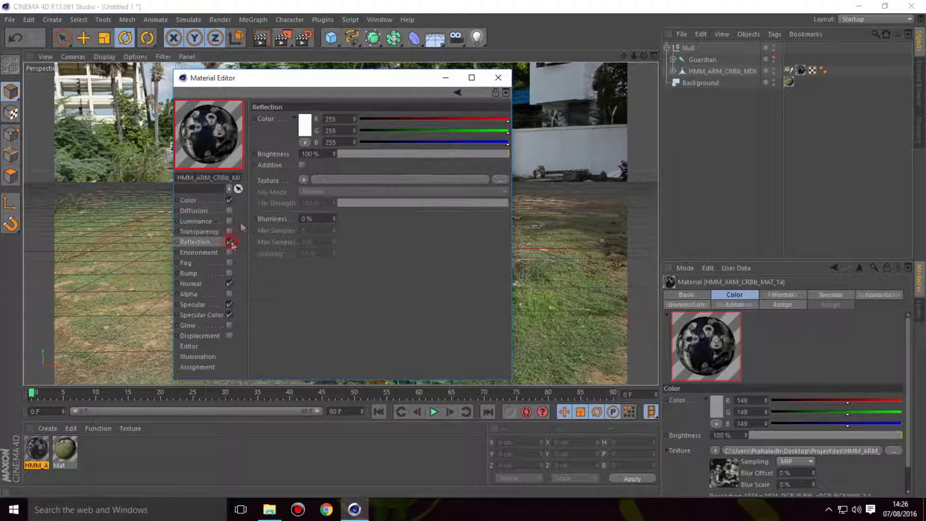
click(303, 180)
click(338, 306)
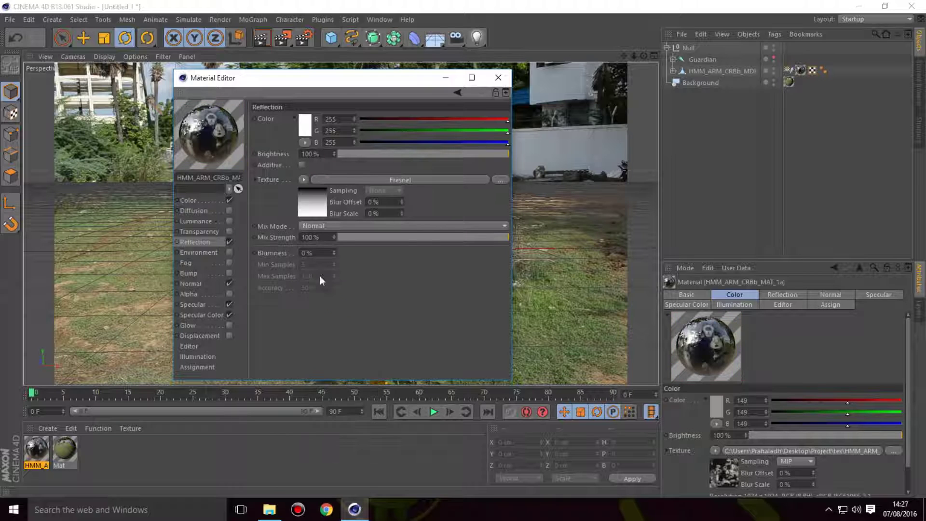
click(449, 239)
click(498, 77)
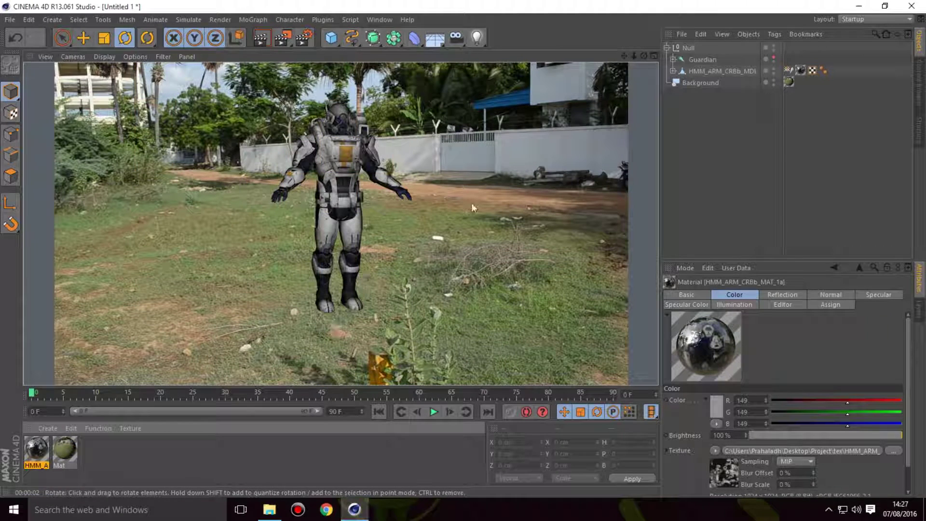
Move the character's Null left of centre and further back
click(688, 51)
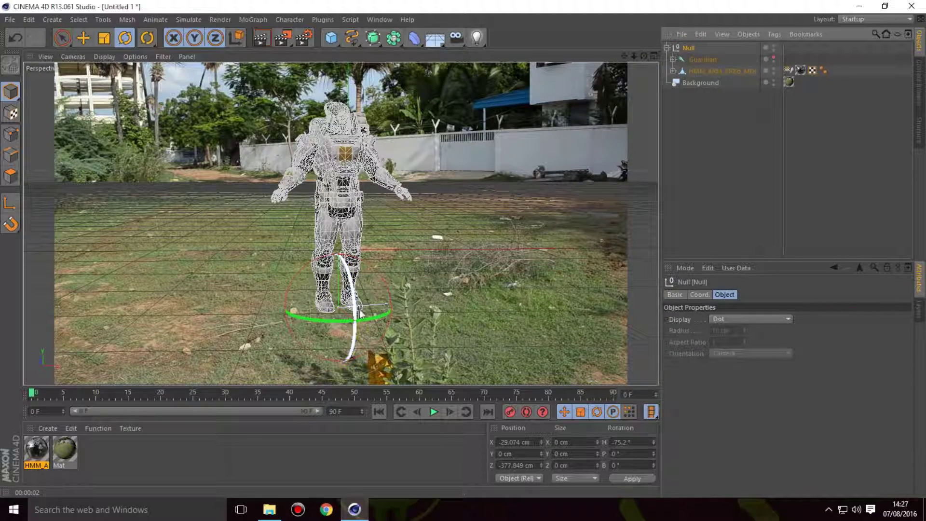
key(e)
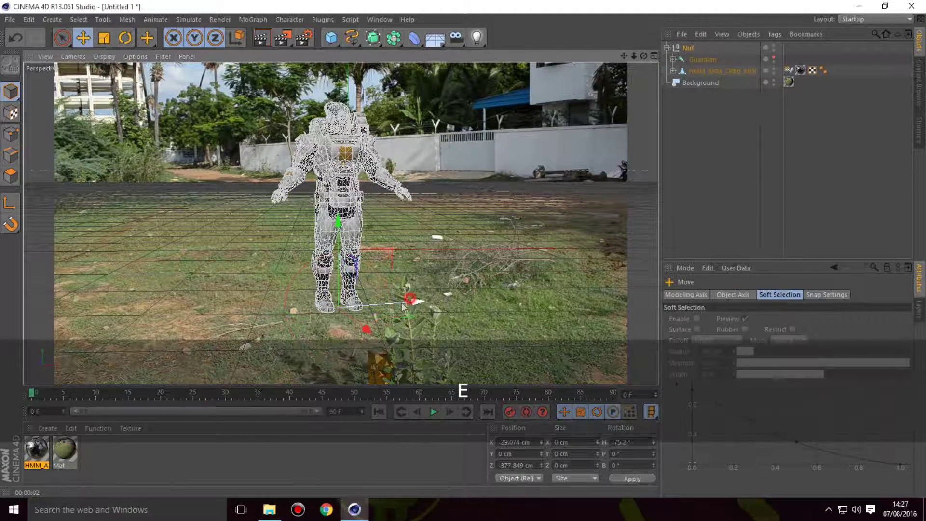
drag(408, 305, 360, 319)
drag(295, 339, 272, 329)
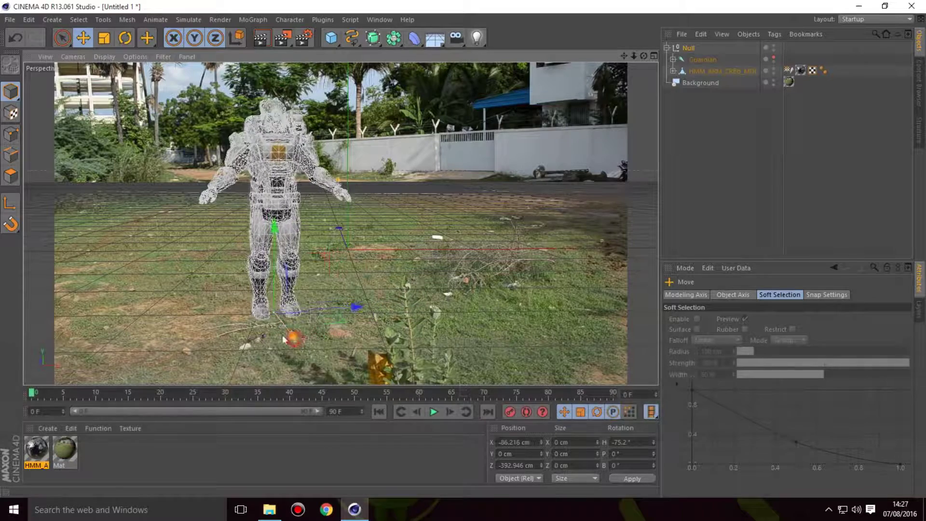
click(376, 213)
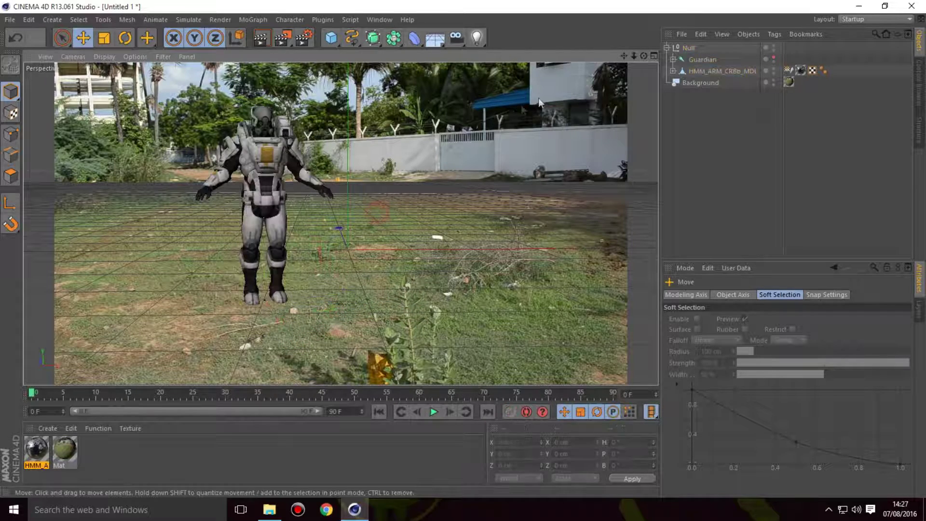
Rotate the character to an angle and bring up the light types list
click(689, 48)
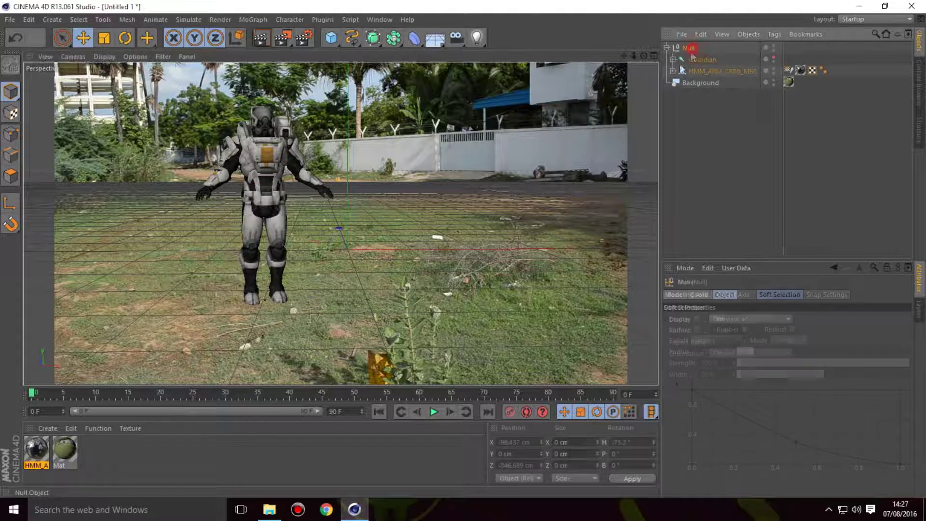
key(r)
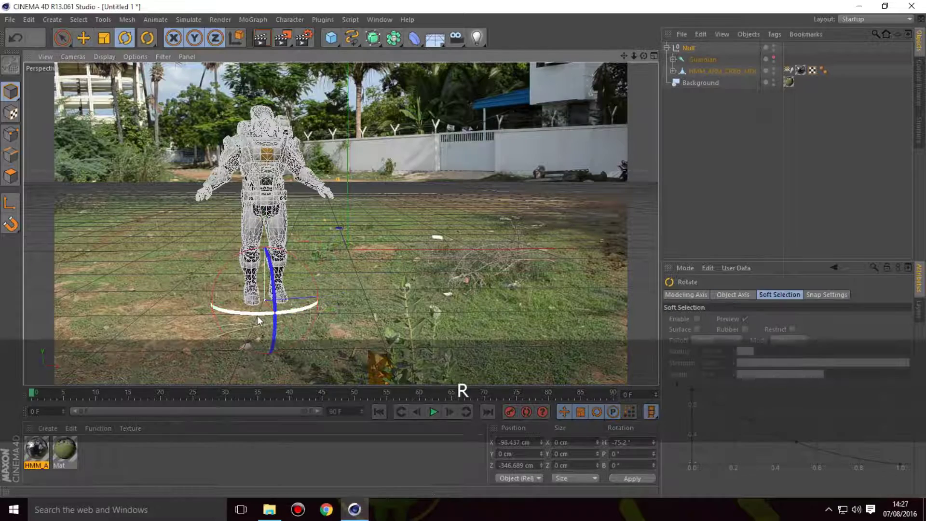
drag(257, 316, 275, 321)
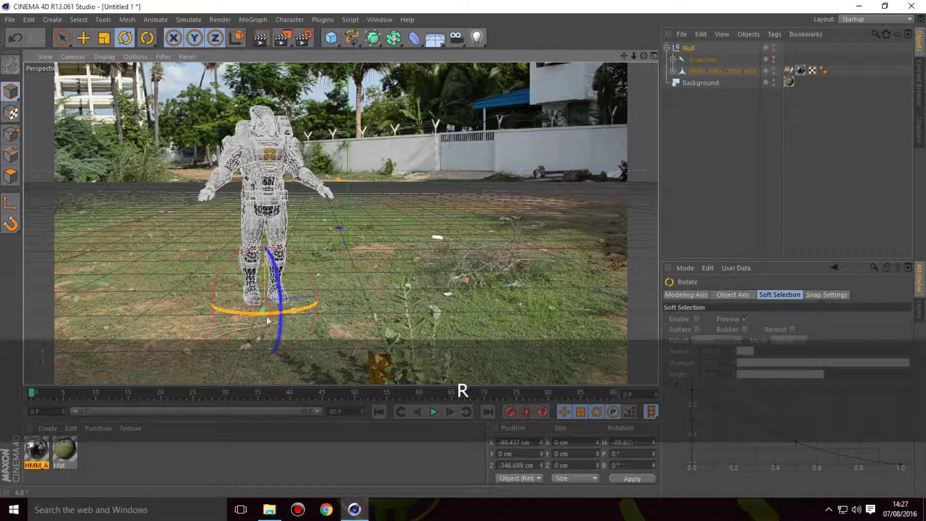
click(366, 269)
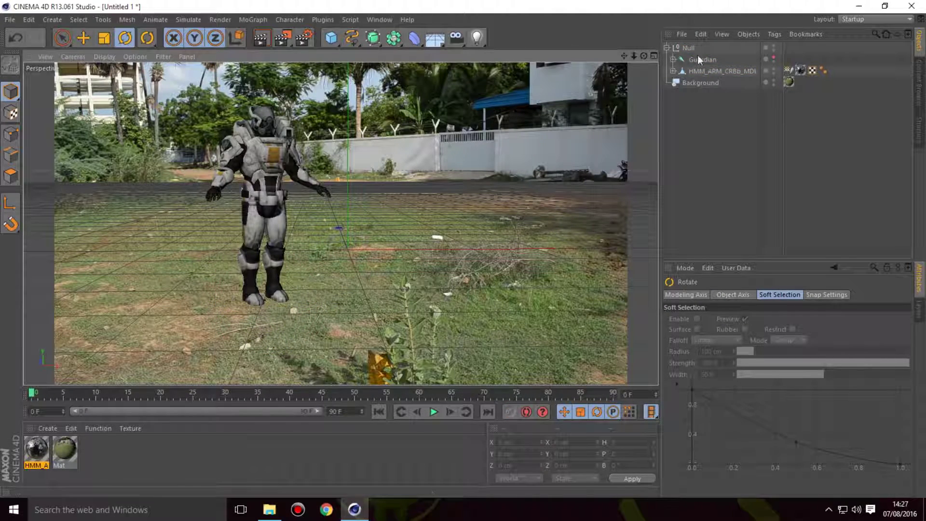
click(477, 39)
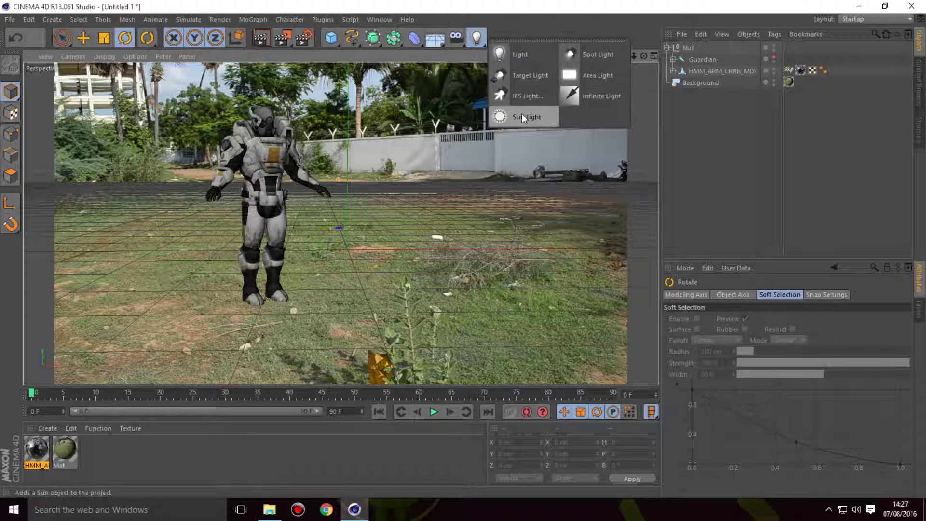
Add a Sun light and set its tag time hour to 15, then 14, giving 14:27
click(521, 115)
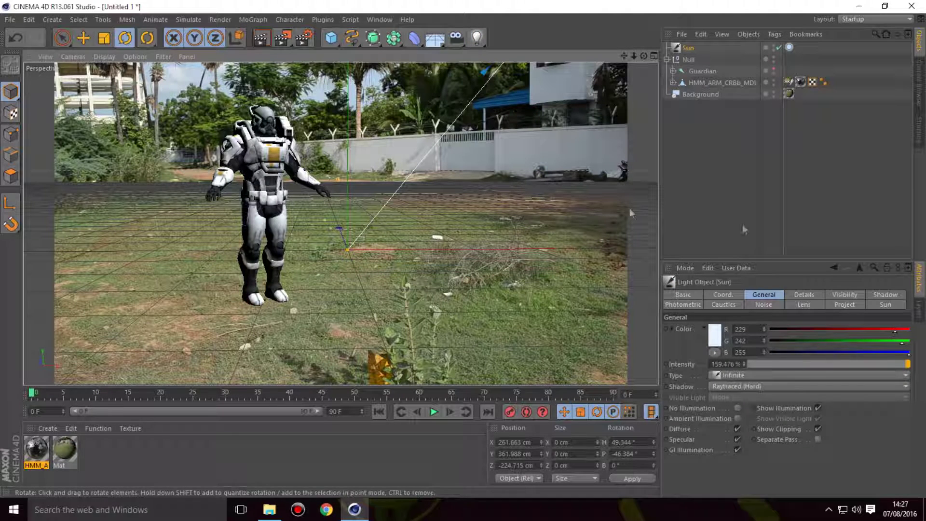
click(887, 307)
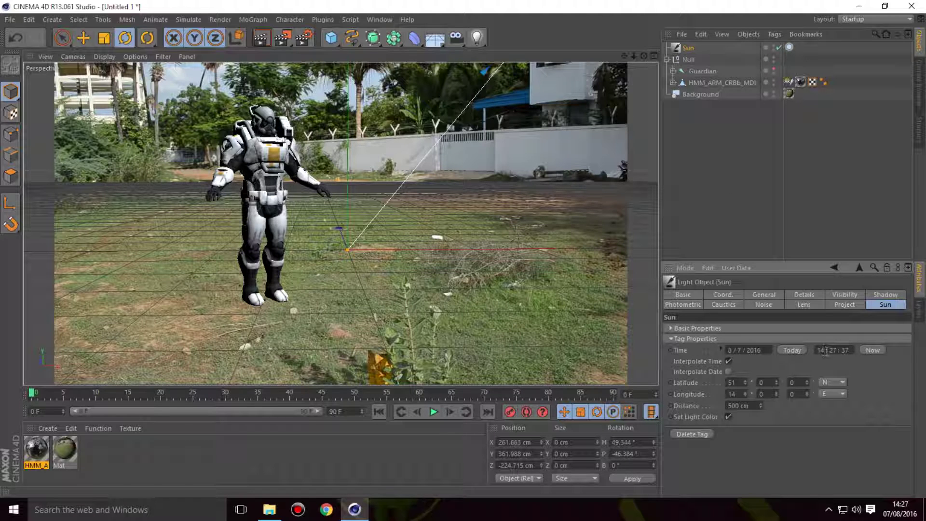
text(15)
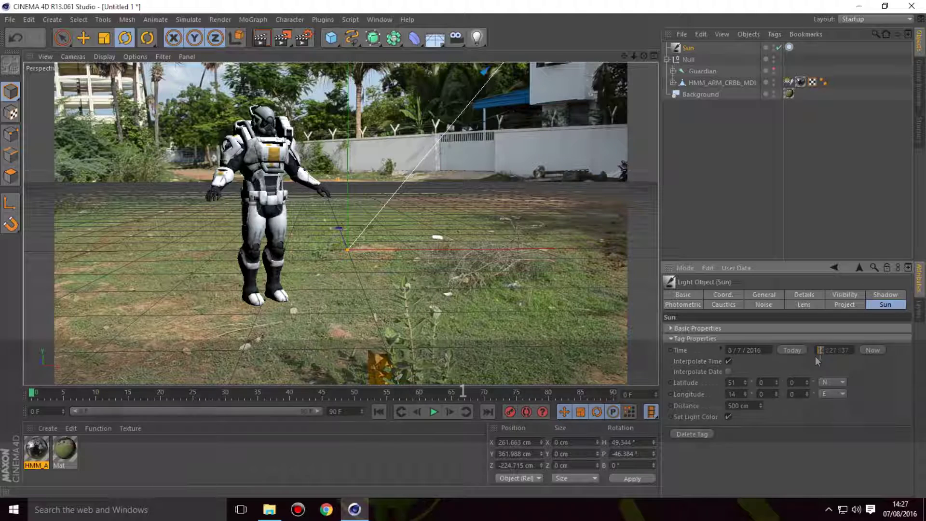
key(Return)
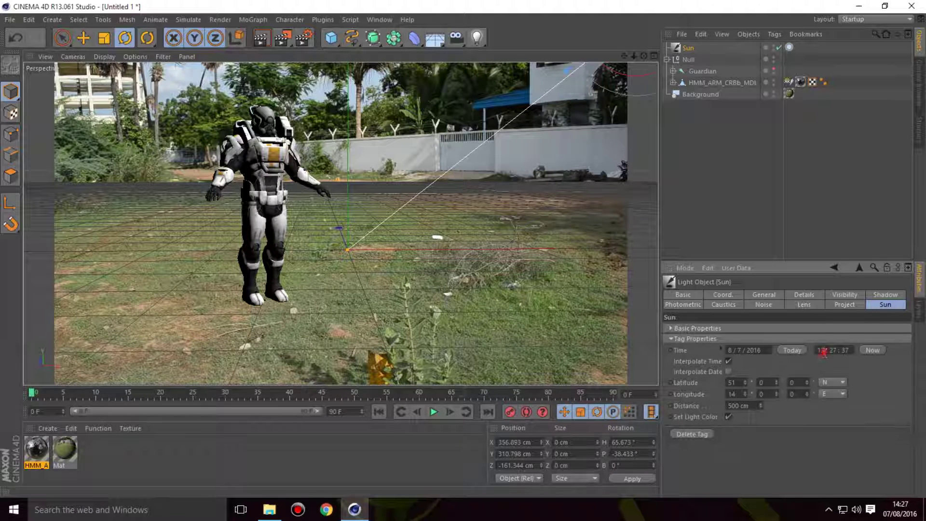
text(14)
key(Return)
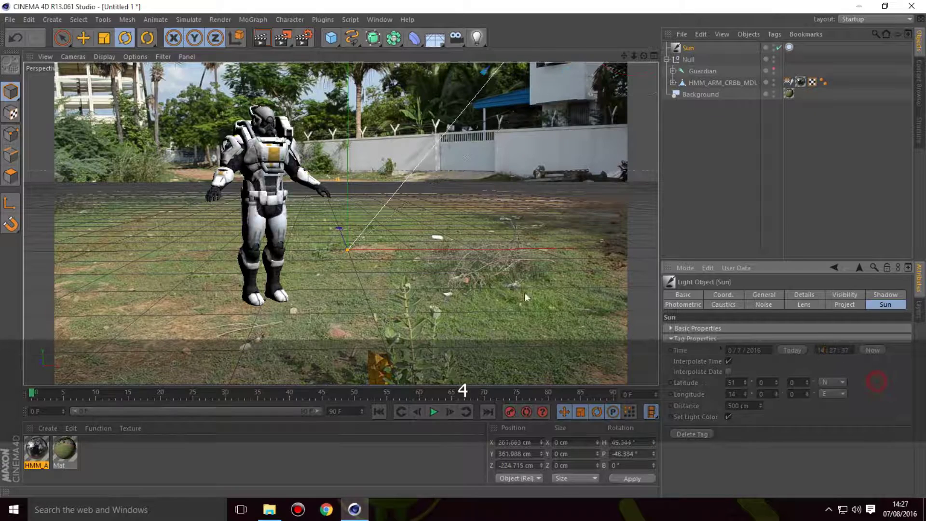
click(506, 196)
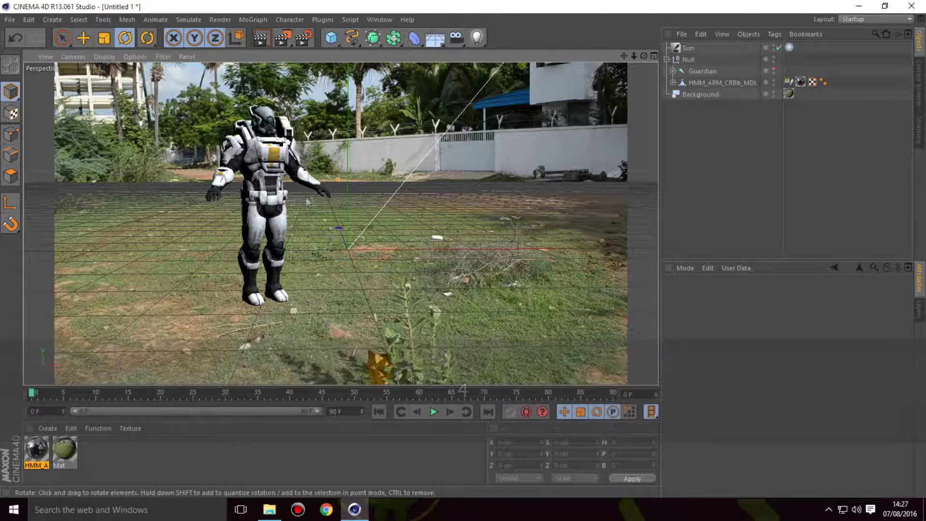
click(269, 41)
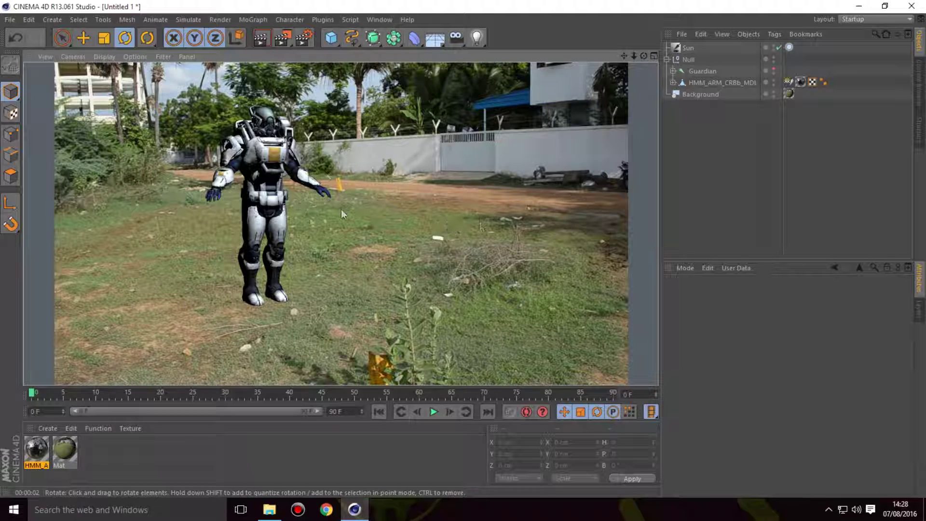
click(383, 219)
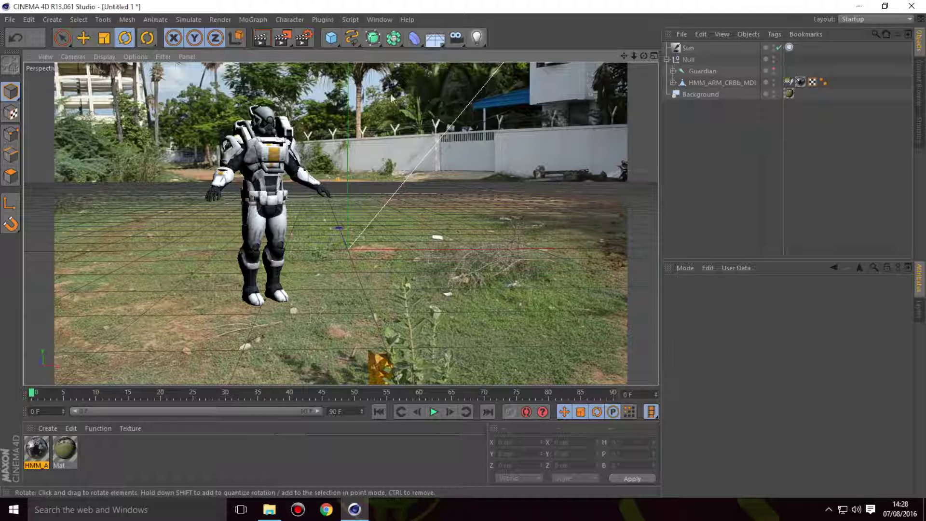
Add Global Illumination with Low stochastic samples, Low record density and Weak smoothing
click(306, 43)
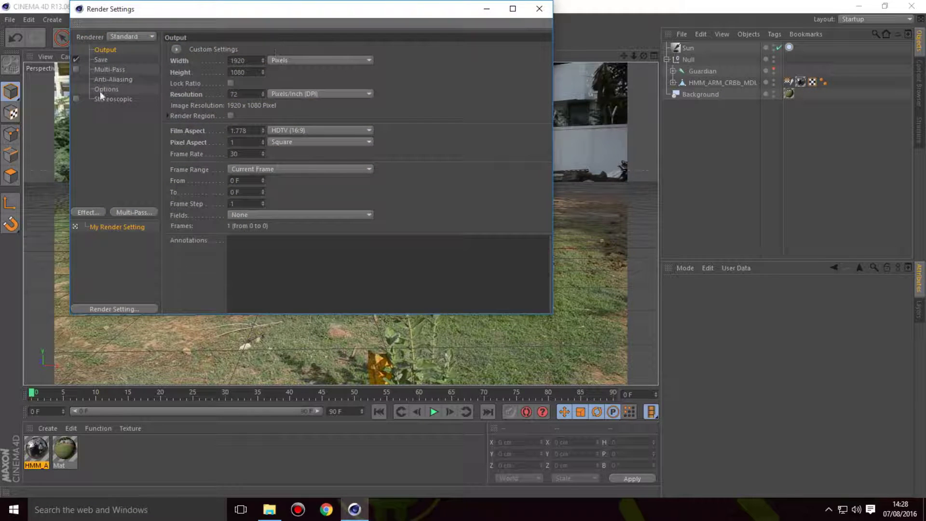
click(90, 213)
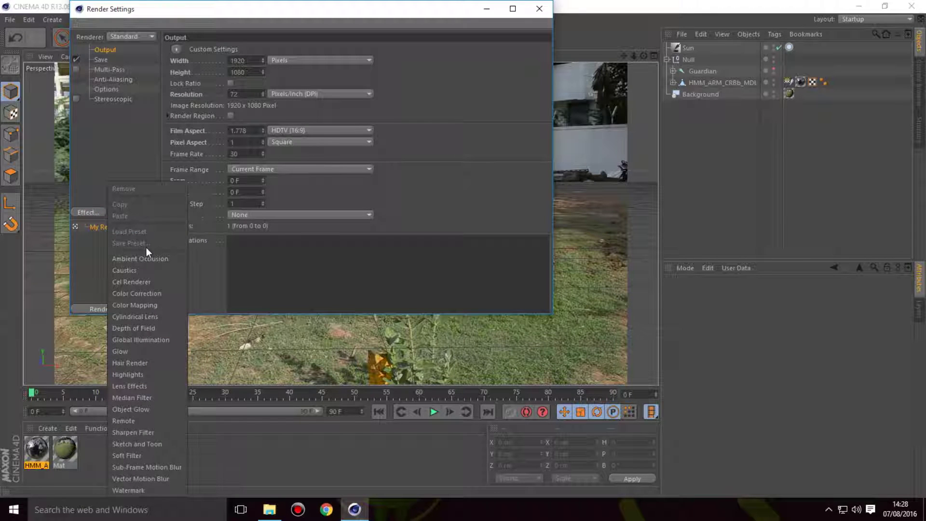
click(141, 339)
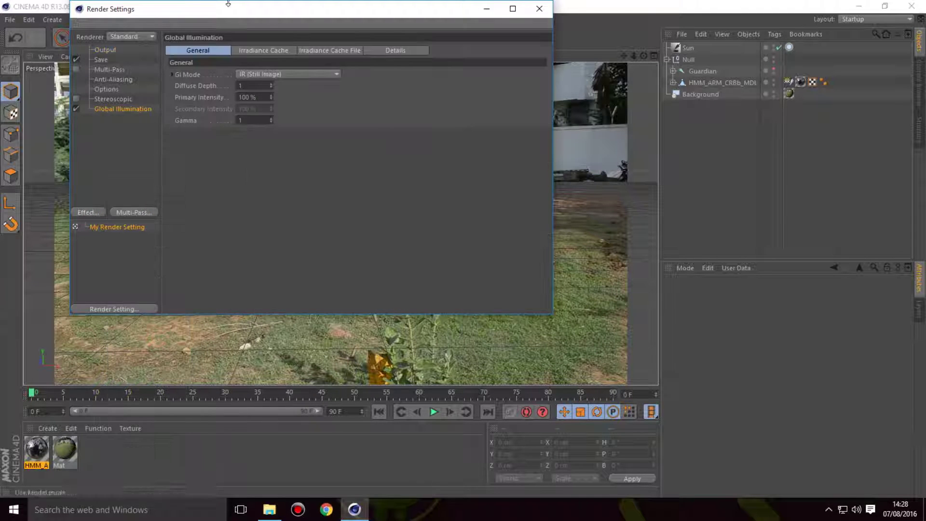
click(268, 51)
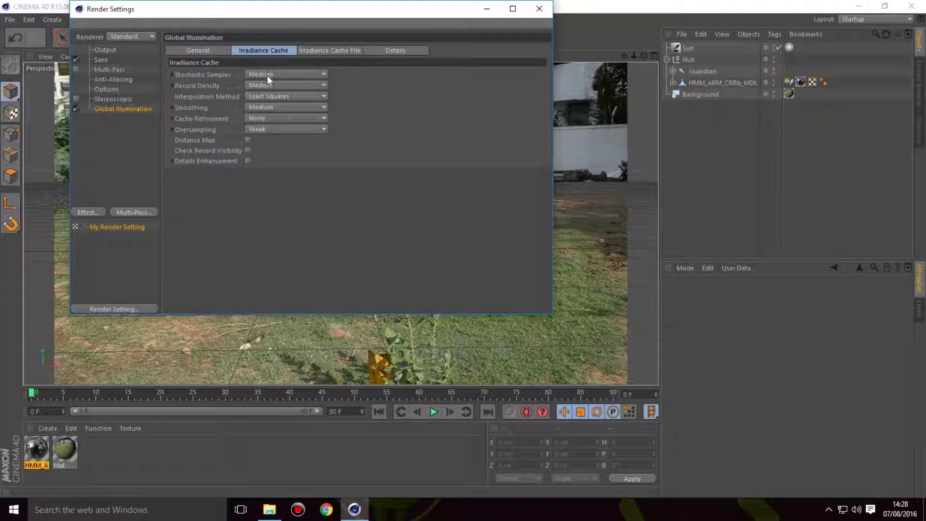
click(268, 76)
click(281, 99)
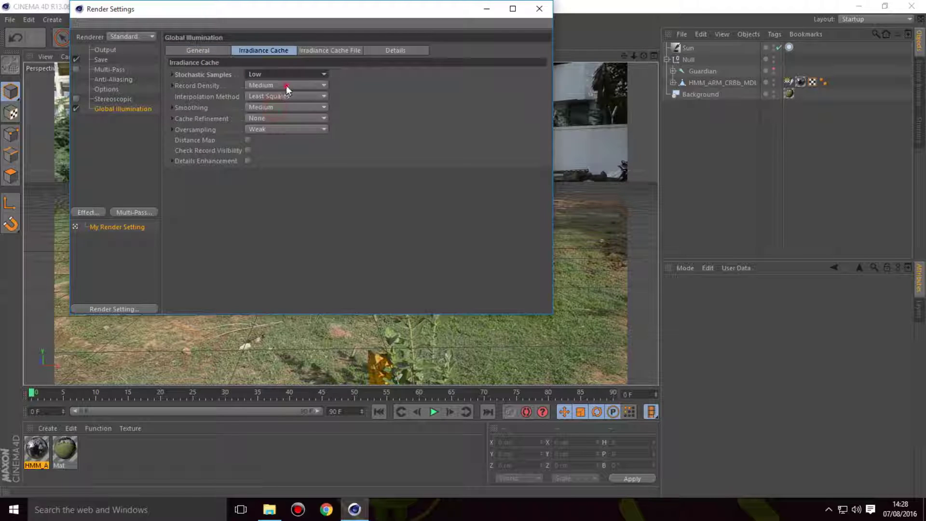
click(287, 88)
click(269, 113)
click(282, 97)
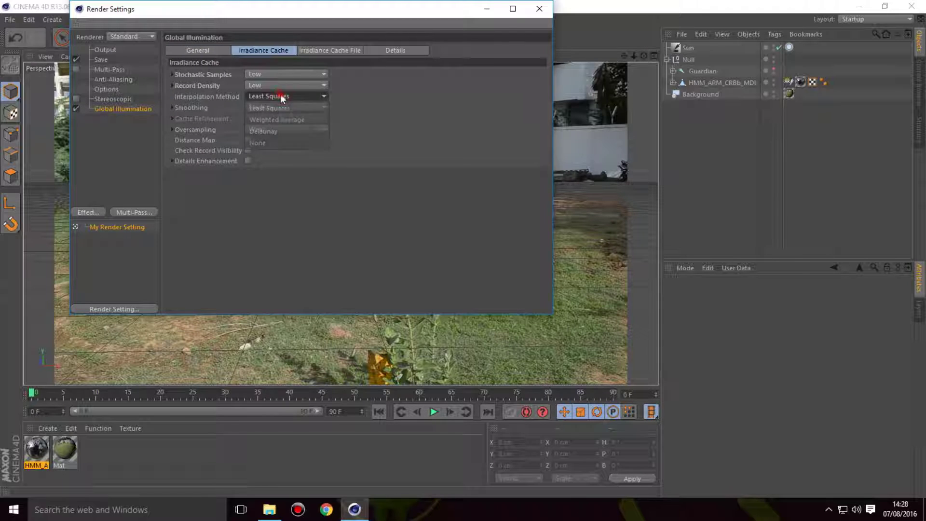
click(265, 108)
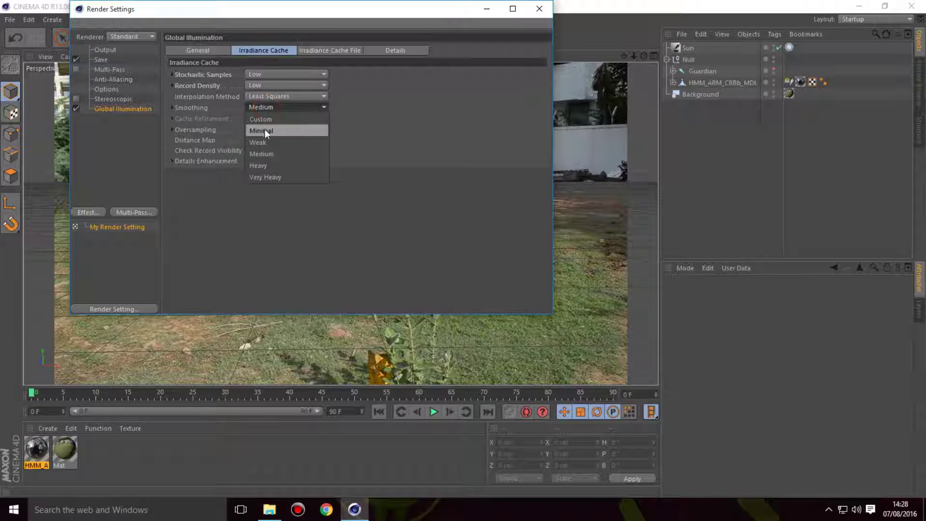
click(261, 143)
click(538, 9)
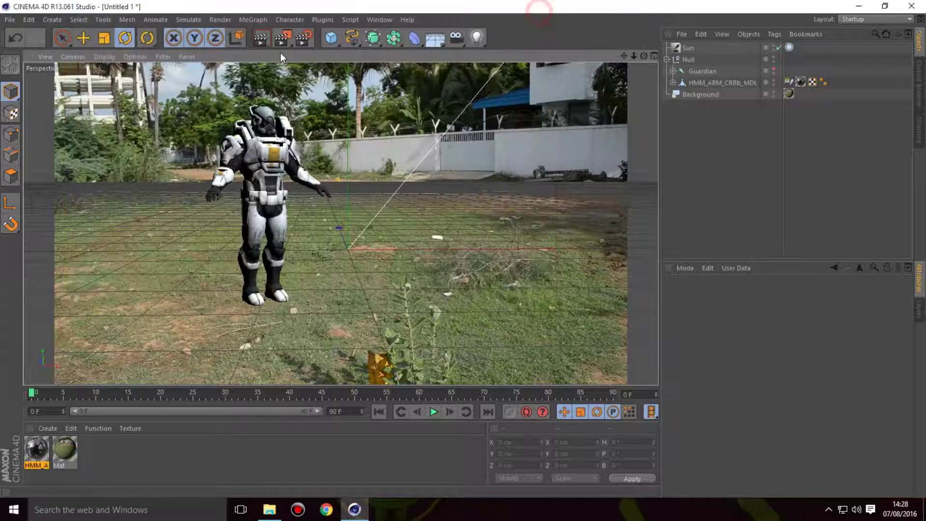
click(262, 40)
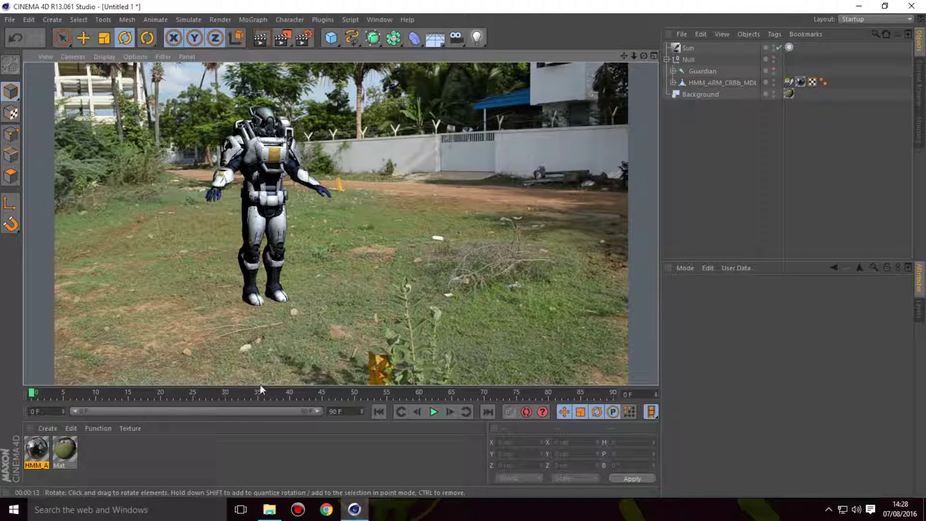
click(253, 463)
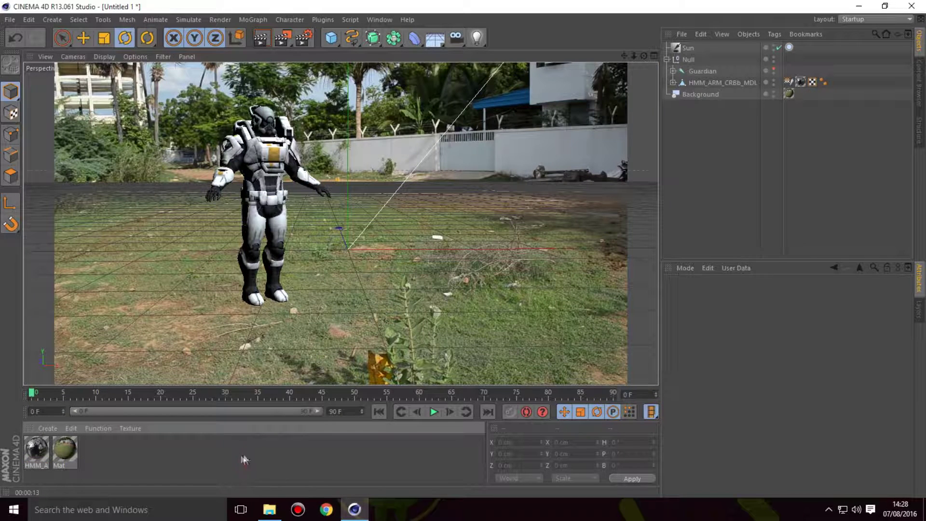
Create Mat.1 with Color off and Luminance textured by the BG plate image
double_click(203, 467)
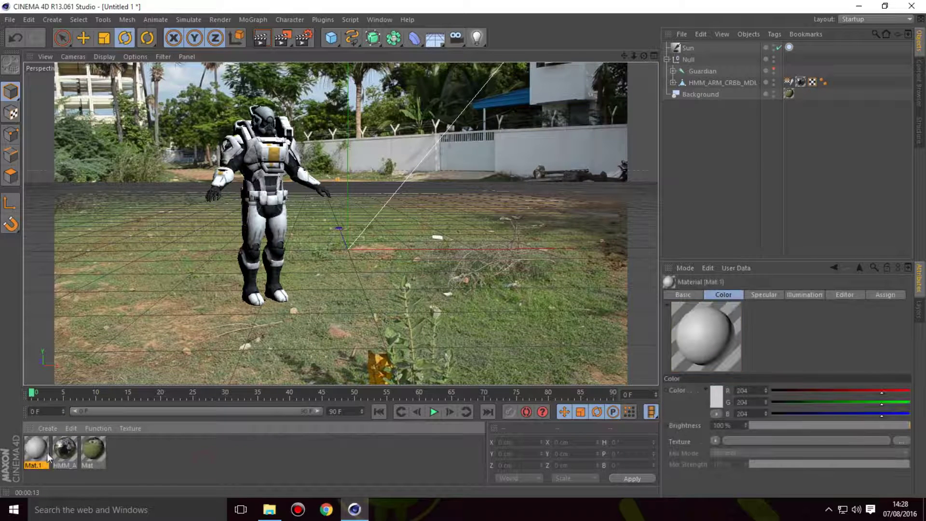
double_click(37, 451)
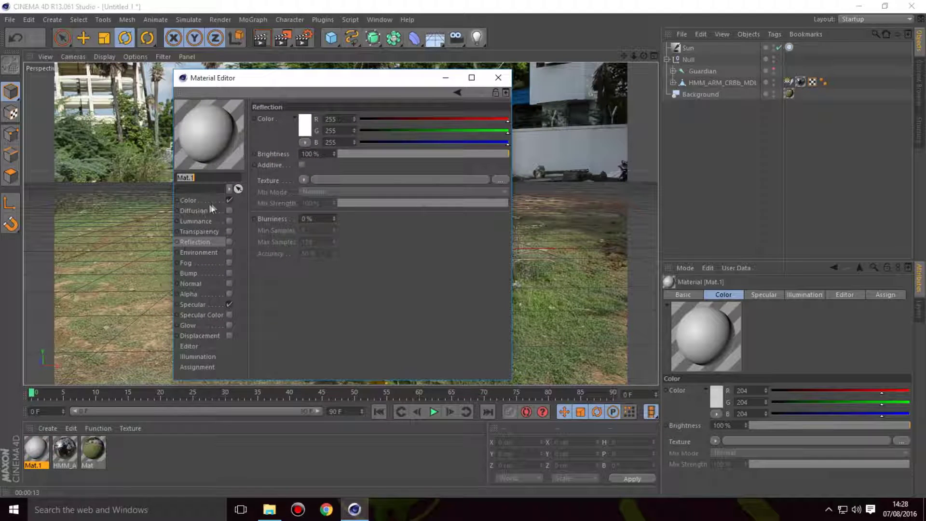
click(229, 200)
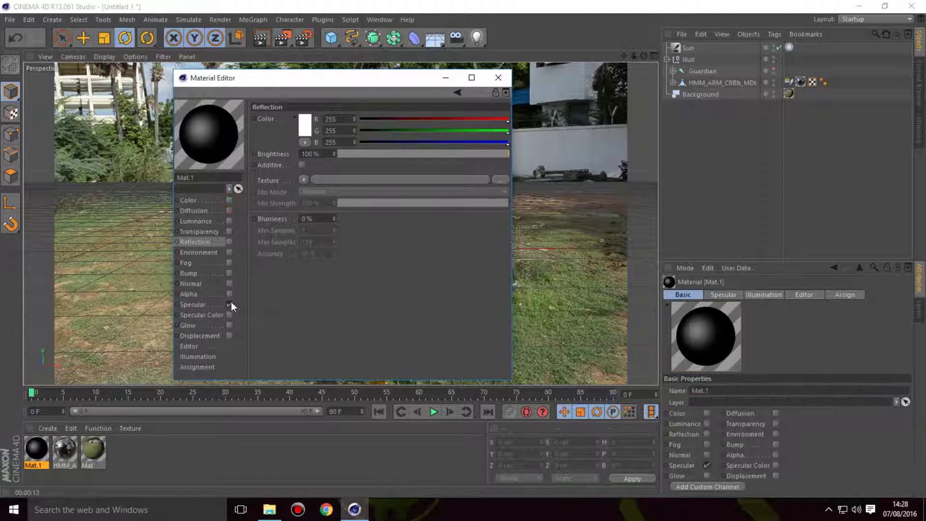
click(210, 221)
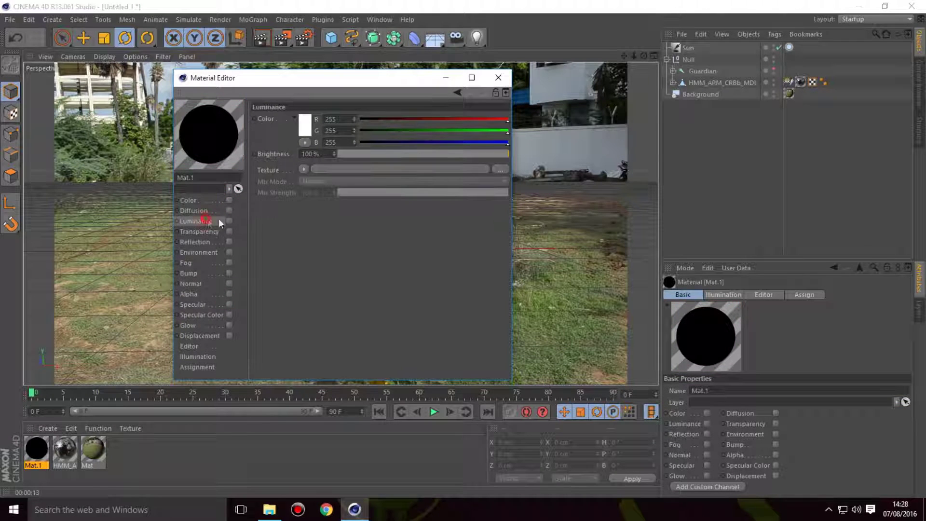
click(304, 170)
click(335, 192)
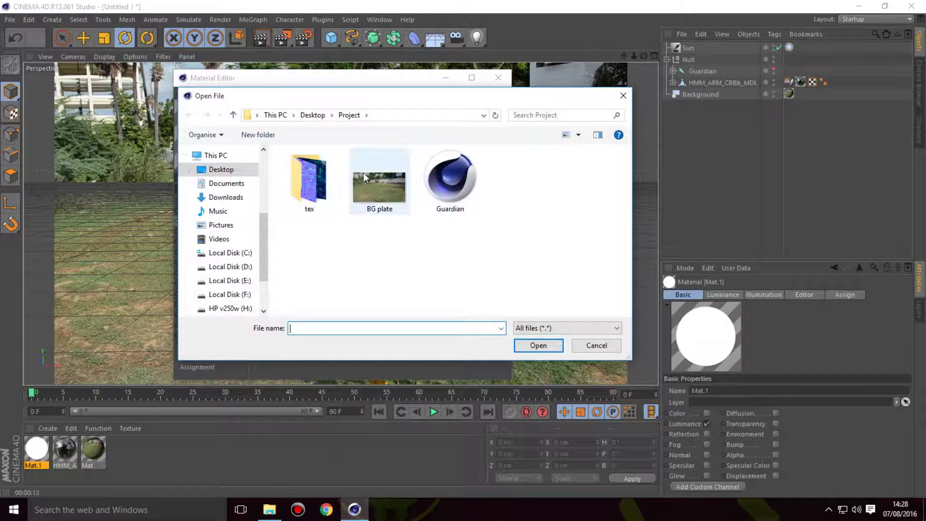
double_click(363, 173)
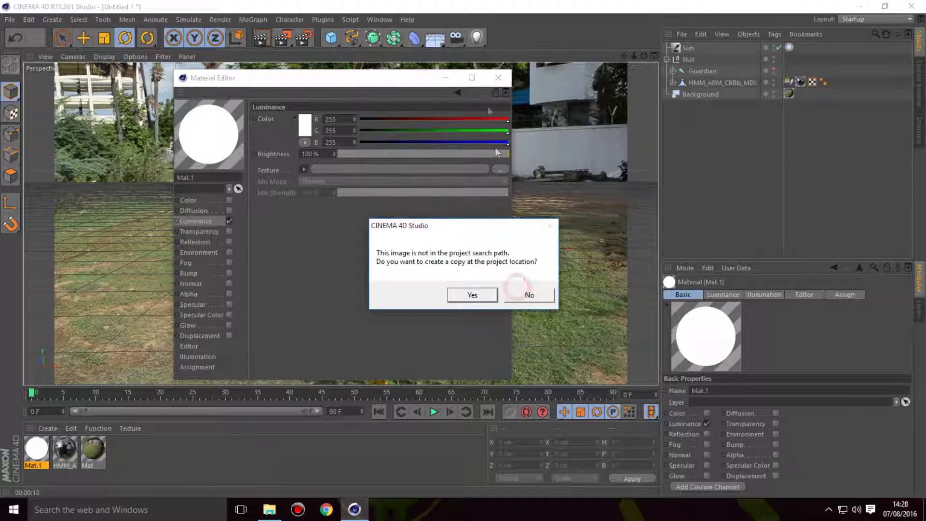
click(528, 295)
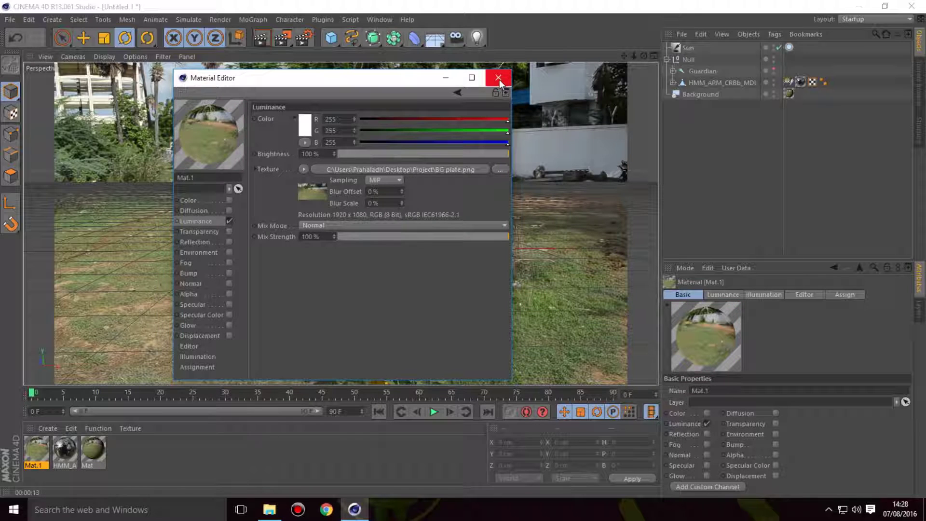
Close the material editor and add a Sky object to the scene
click(498, 78)
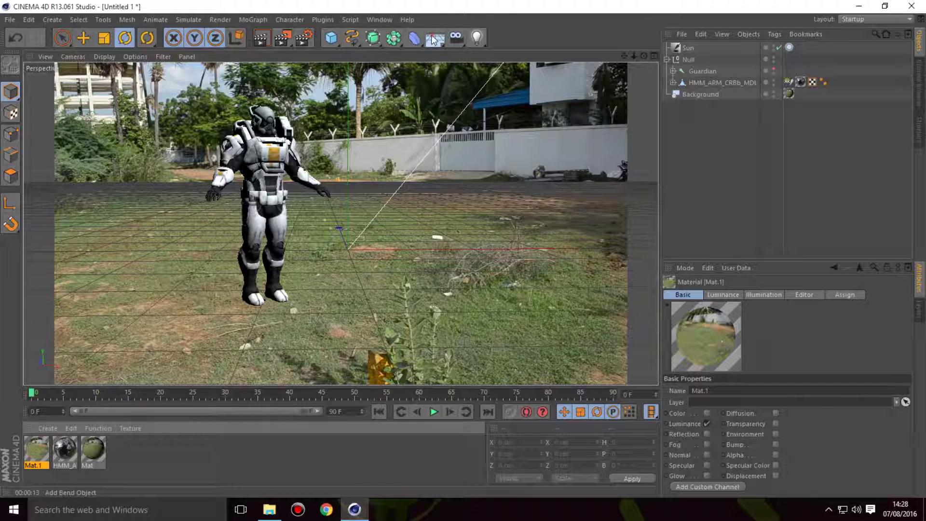
click(434, 40)
click(459, 72)
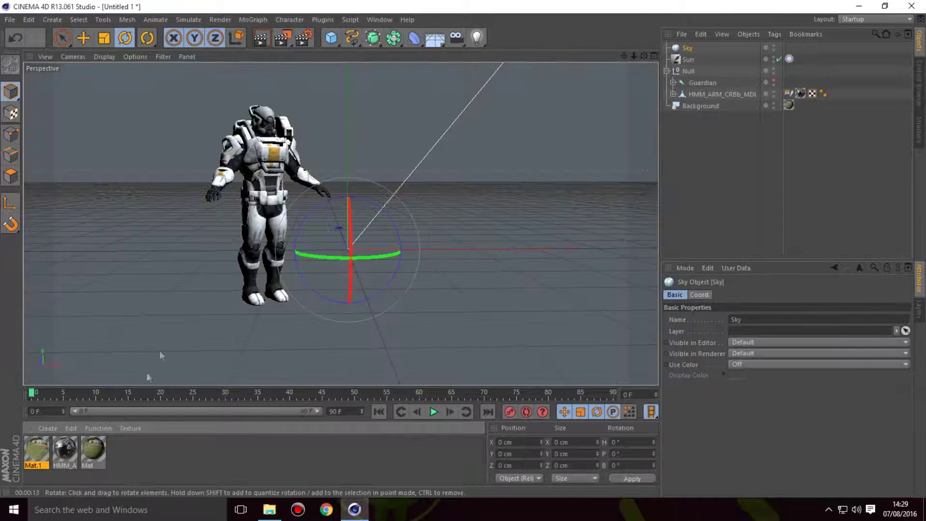
Apply Mat.1 to the Sky, add a Compositing tag with Seen by Camera off, and render
drag(43, 452, 694, 47)
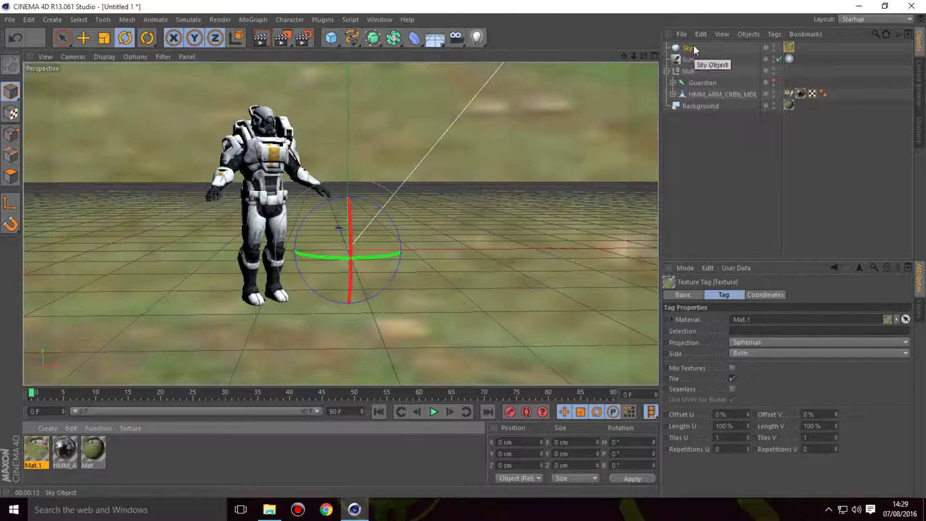
right_click(687, 52)
mouse_move(725, 57)
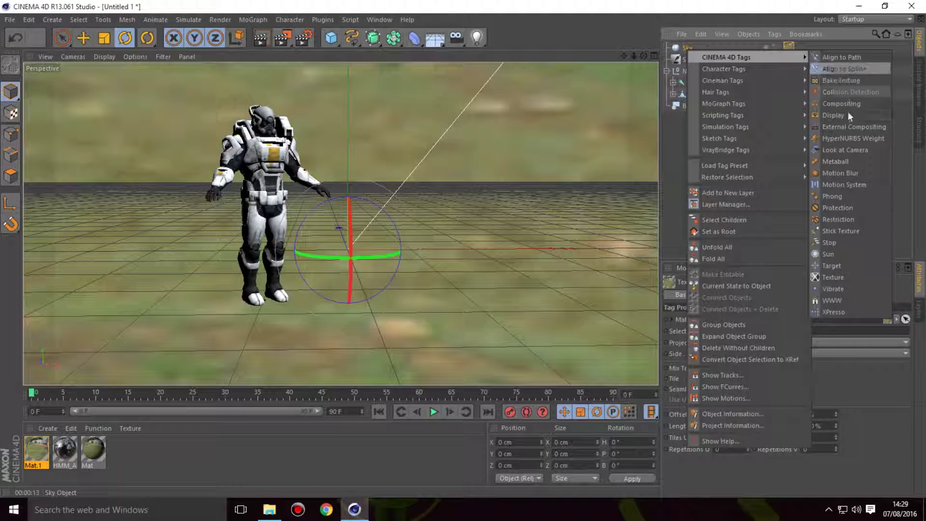
click(846, 103)
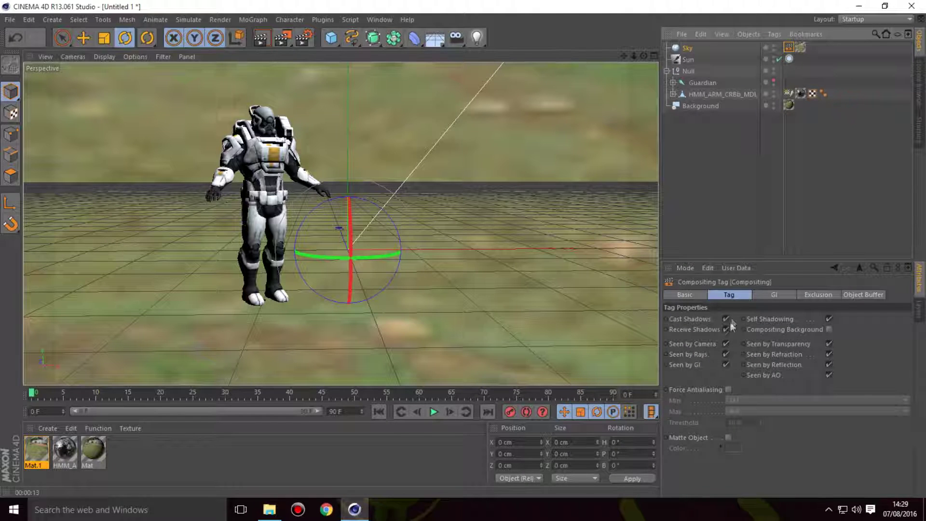
click(725, 344)
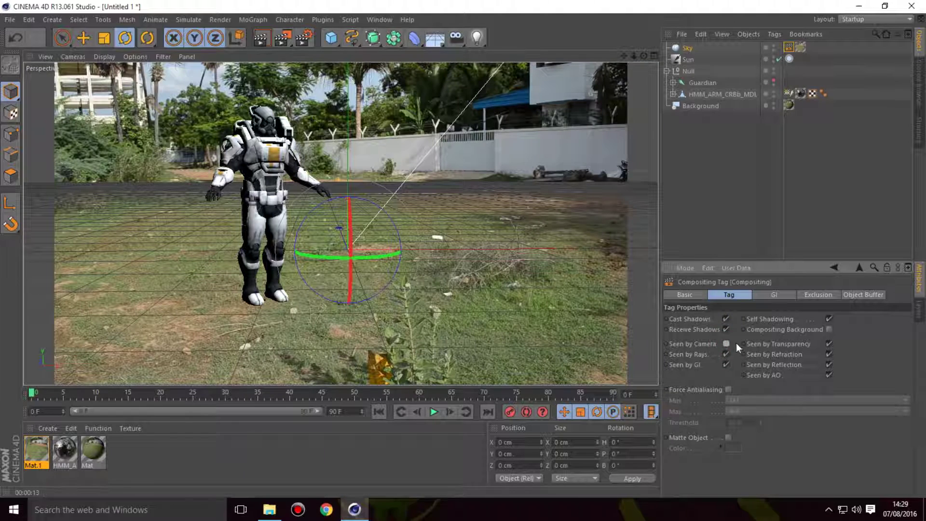
click(357, 156)
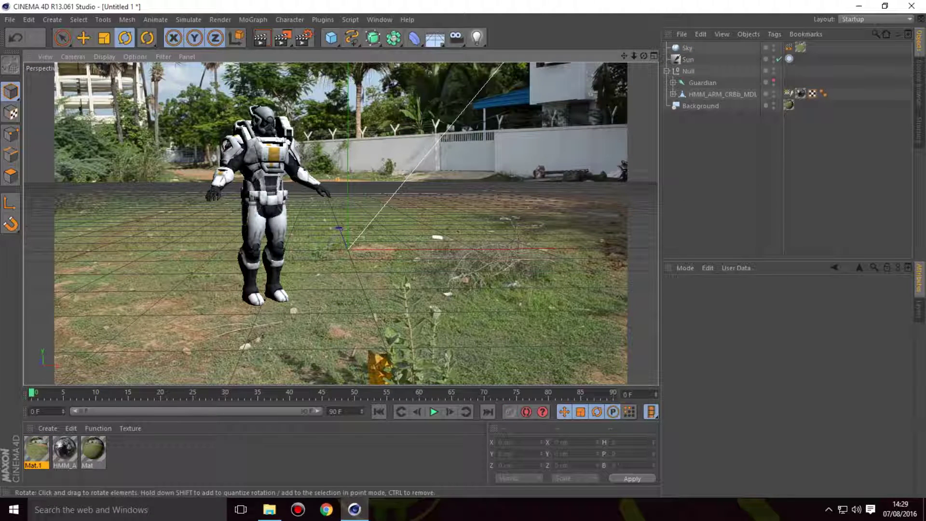
click(263, 40)
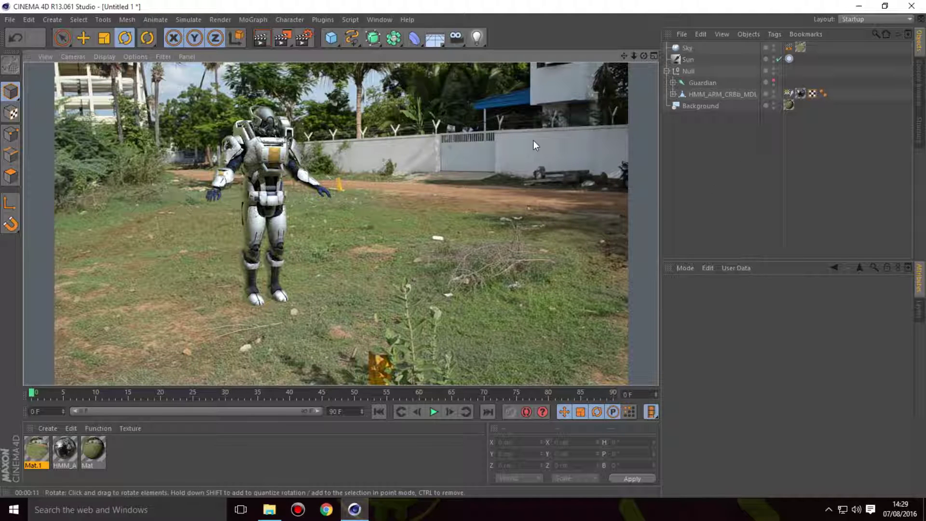
Clear the preview render and bring up the environment objects flyout
click(218, 312)
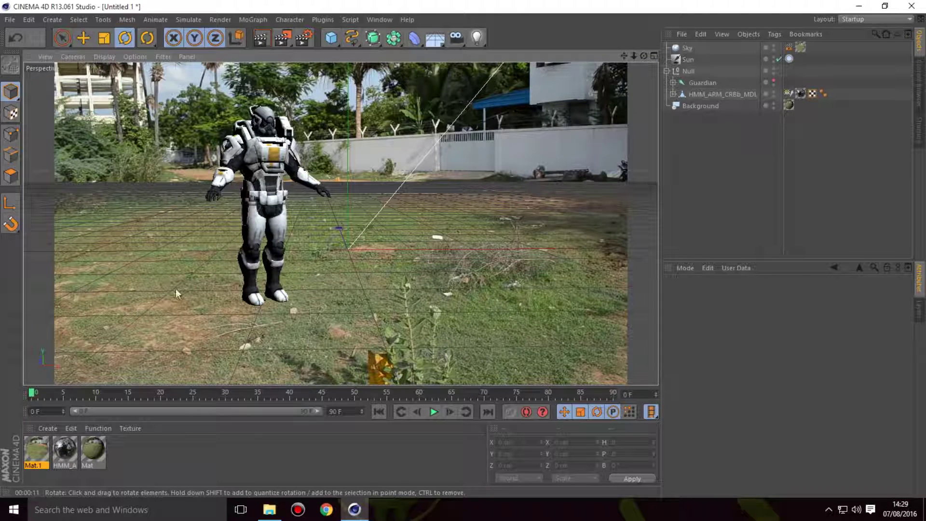
click(434, 40)
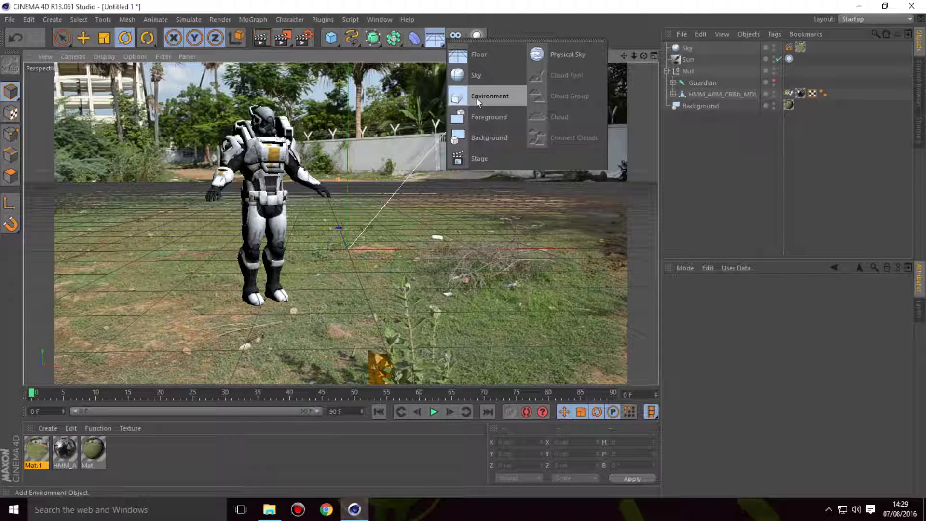
Add a Plane primitive and move it down beneath the character's feet
click(330, 38)
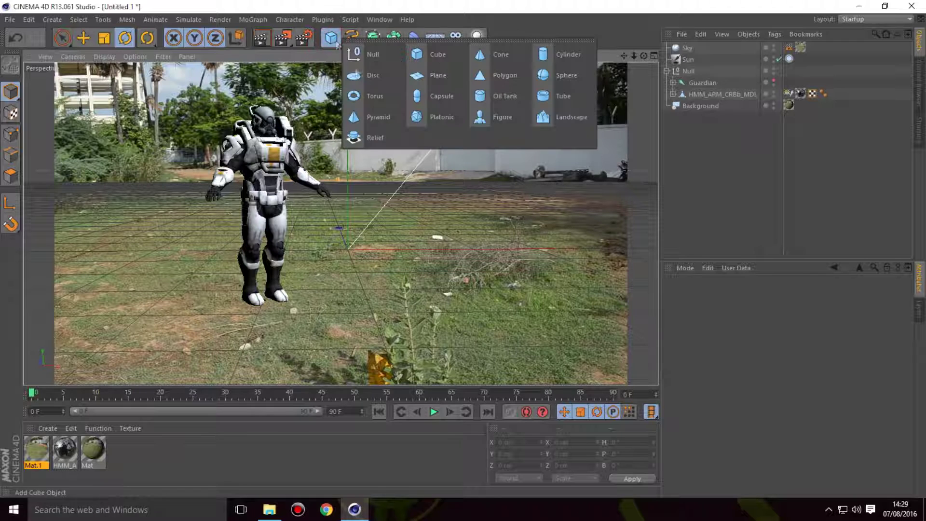
click(411, 78)
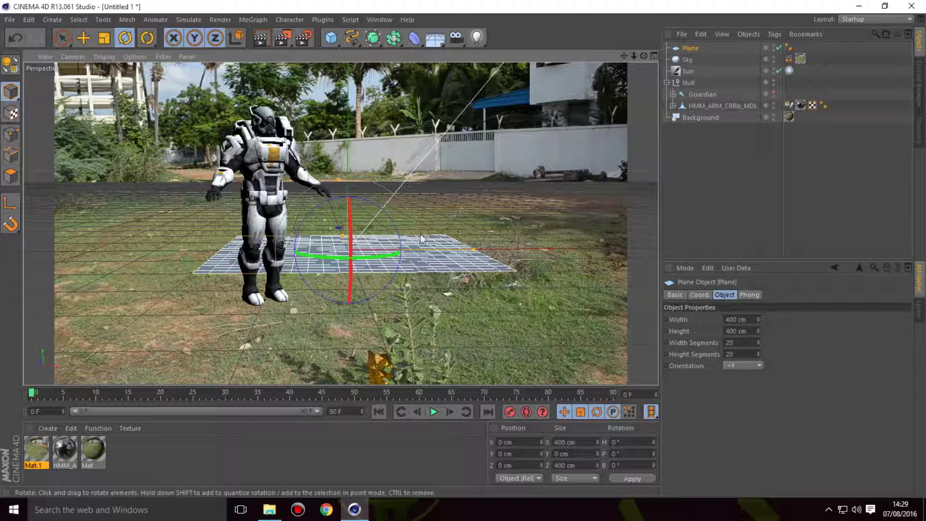
key(e)
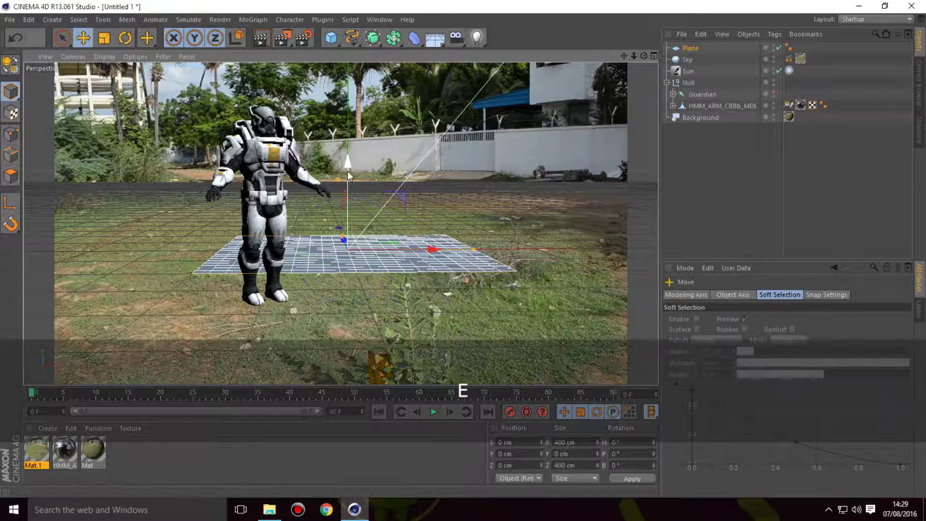
drag(348, 171, 346, 209)
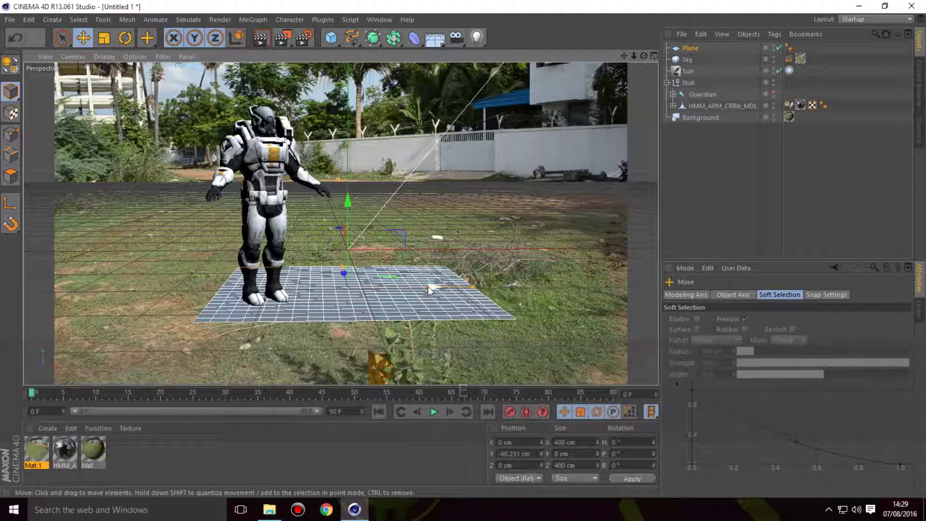
drag(431, 287, 362, 295)
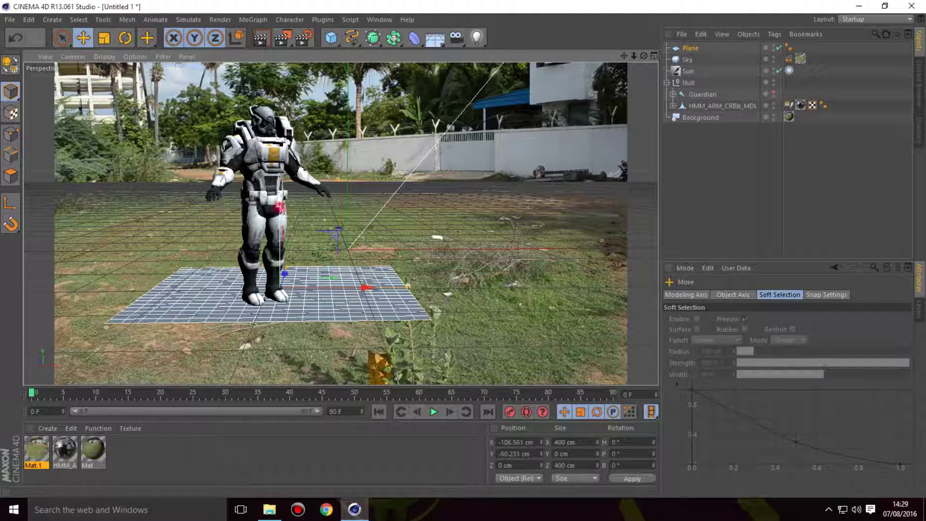
drag(281, 211, 281, 185)
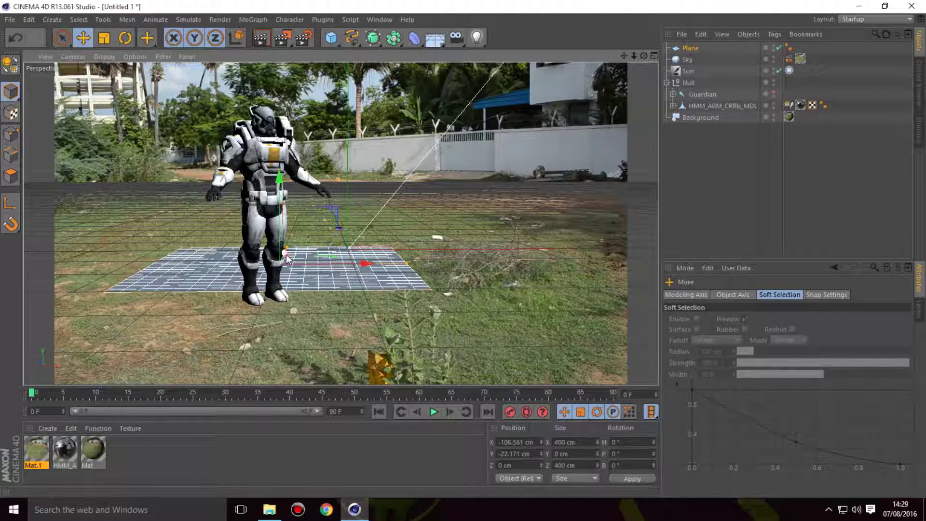
mouse_move(283, 253)
mouse_down()
mouse_move(276, 274)
mouse_move(271, 249)
mouse_up()
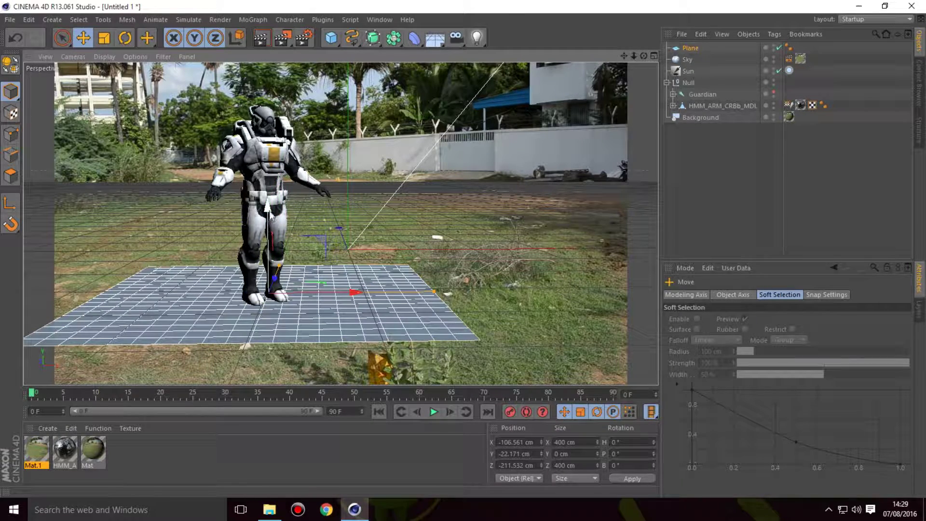
mouse_move(267, 207)
mouse_down()
mouse_move(271, 185)
mouse_move(271, 203)
mouse_up()
Scale the plane to 328 cm, nudge it up to the feet, and deselect
key(r)
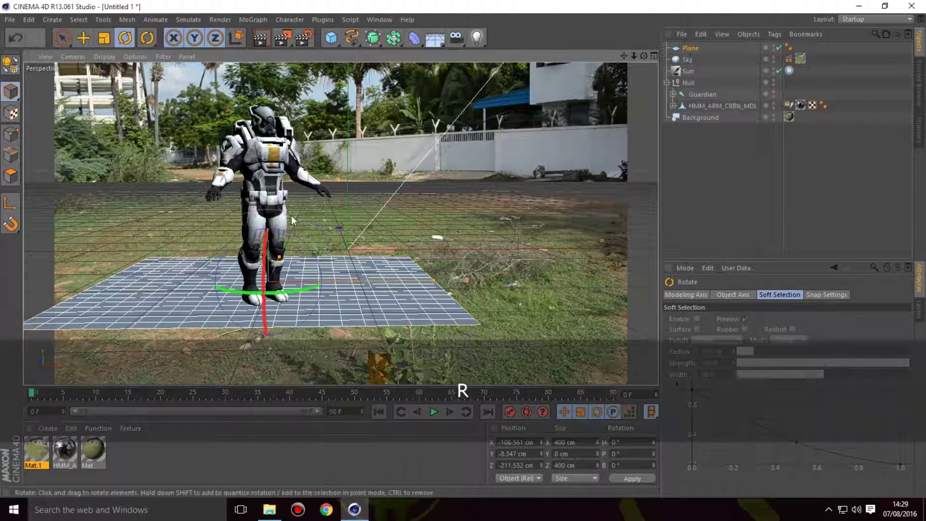
key(t)
drag(352, 233, 297, 265)
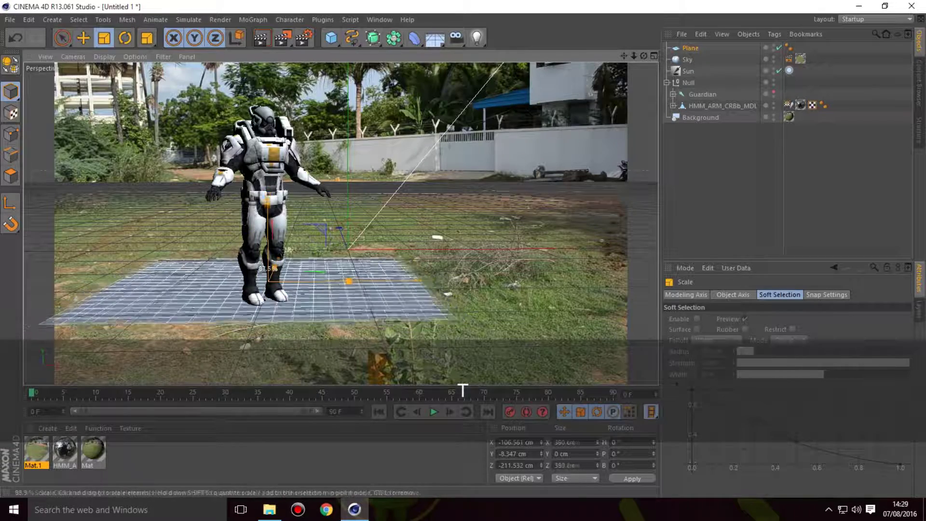
key(r)
key(e)
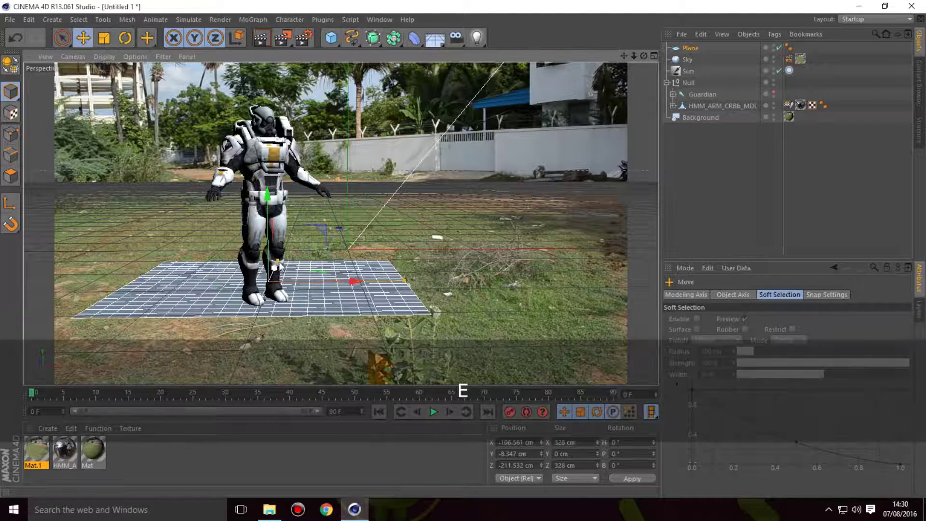
drag(273, 278, 276, 318)
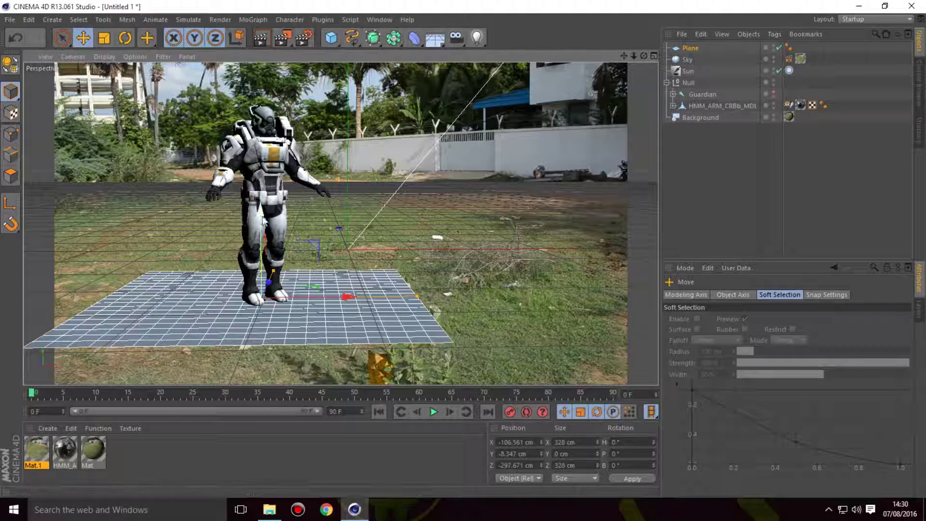
drag(261, 221, 263, 213)
click(395, 207)
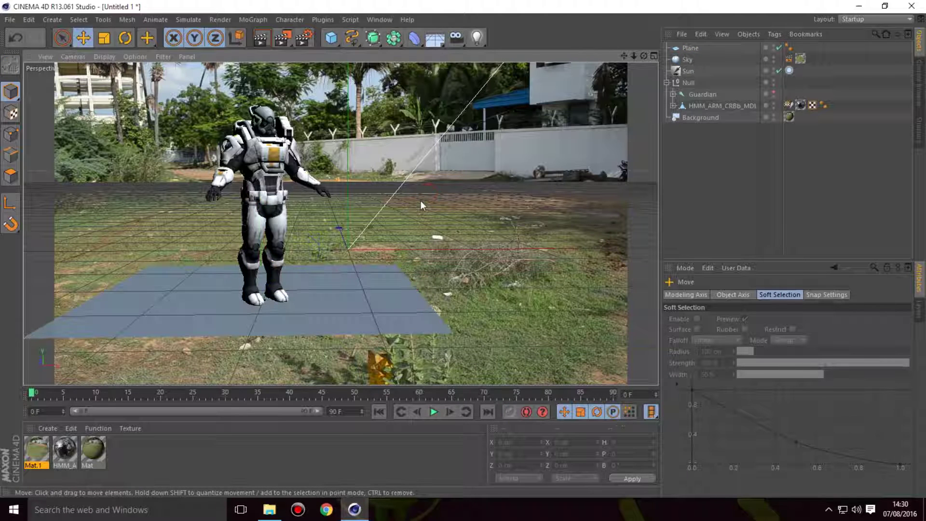
click(260, 37)
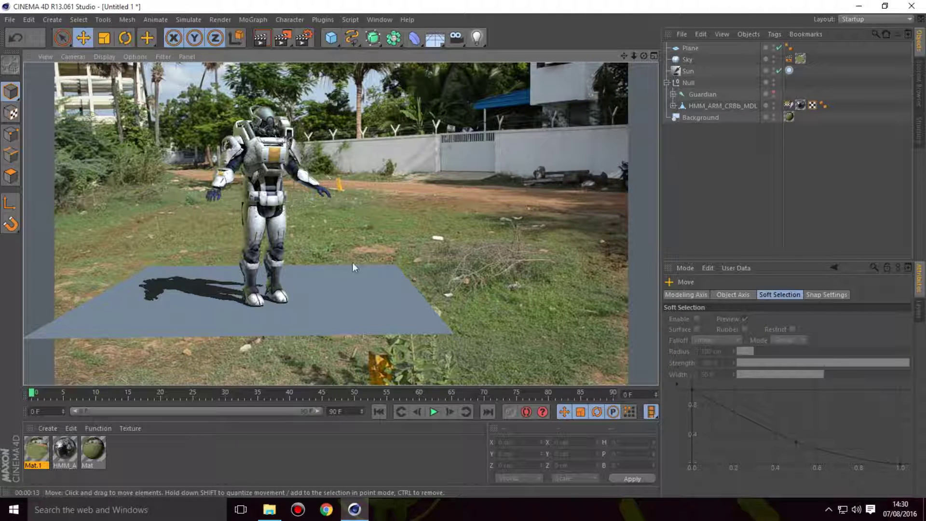
click(795, 161)
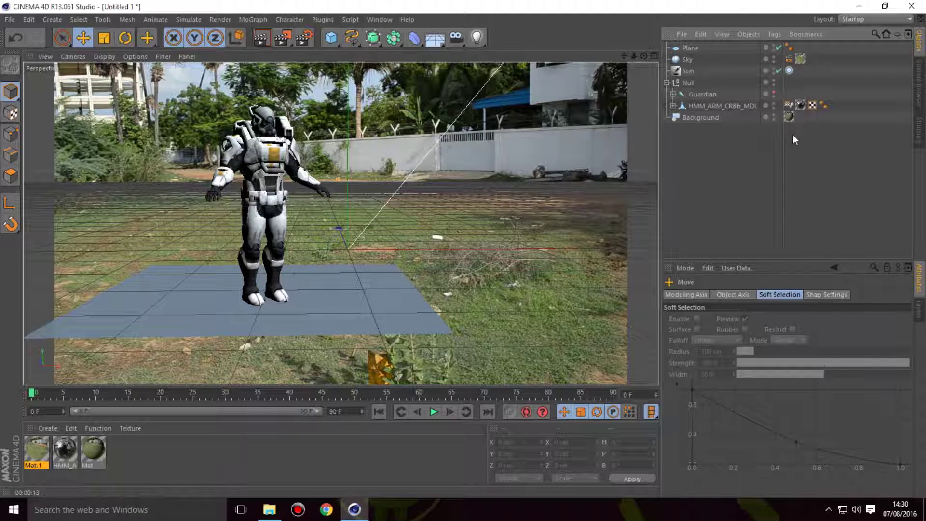
key(ctrl)
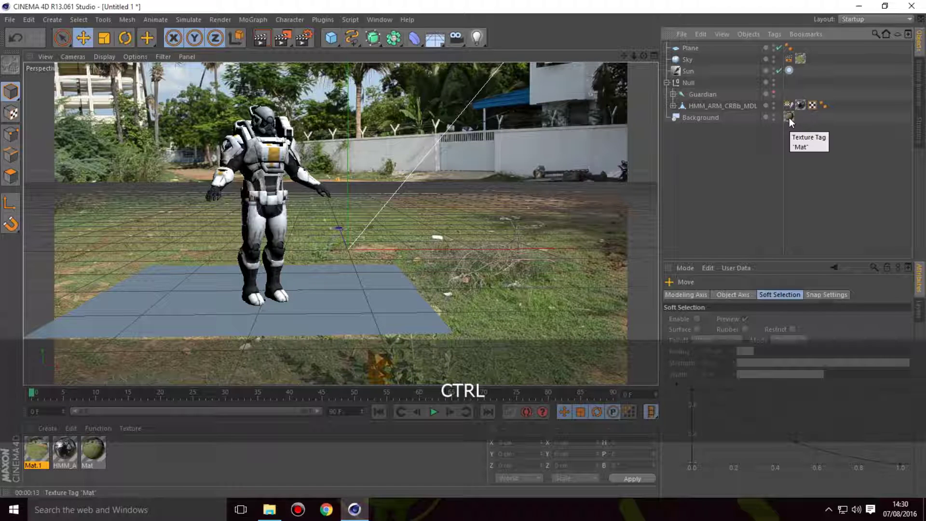
Copy the Background's BG plate texture tag onto the Plane and render the view
ctrl+click(789, 118)
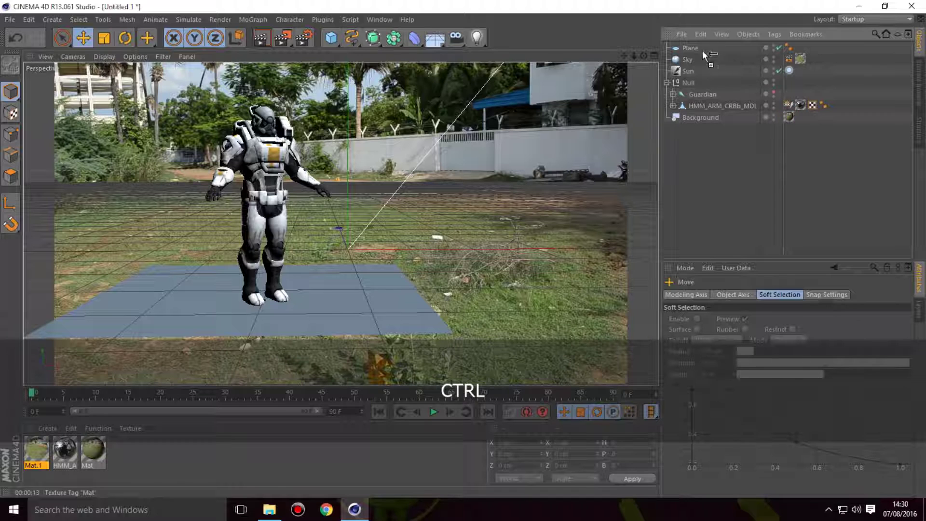
ctrl+drag(702, 51, 692, 48)
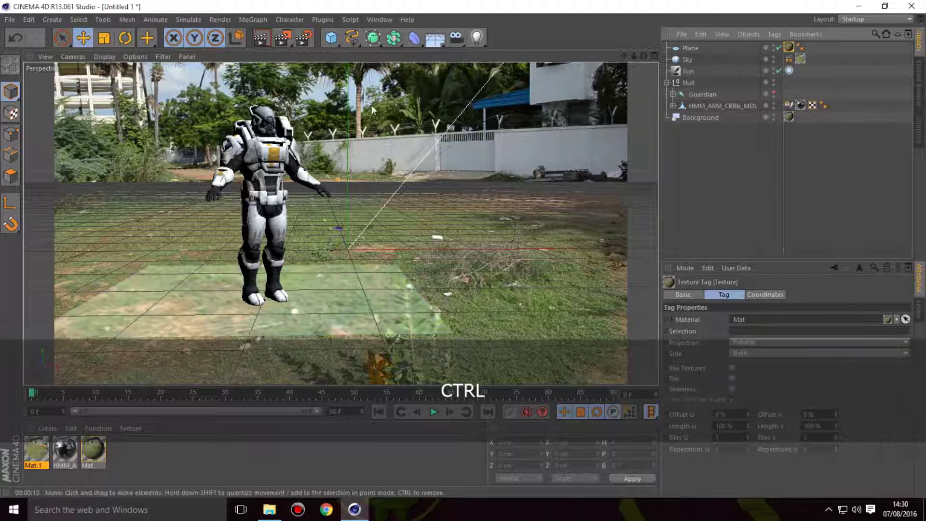
key(ctrl+r)
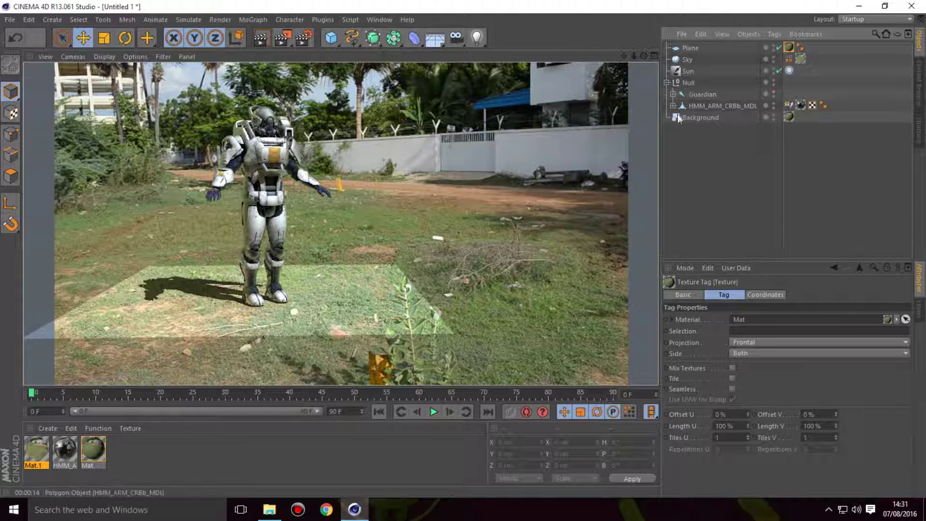
Add a Compositing tag to the Plane with Compositing Background enabled
click(687, 82)
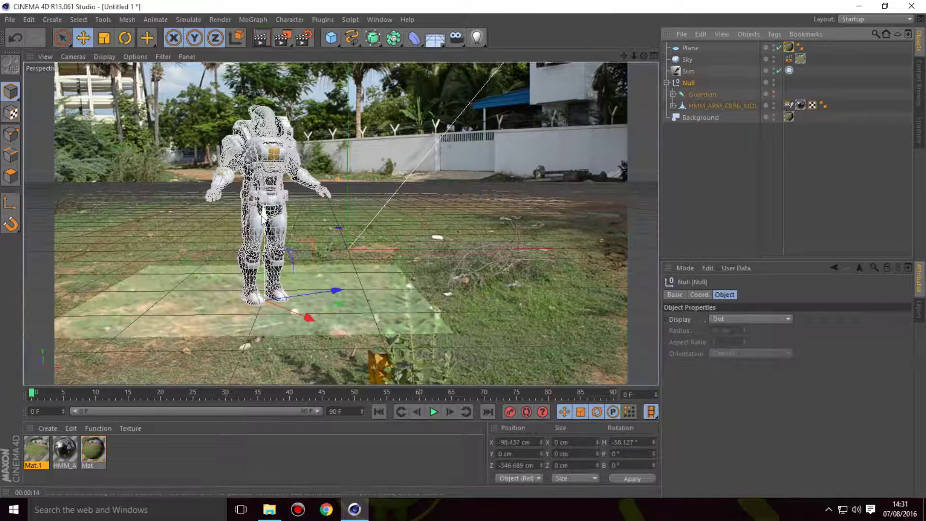
drag(265, 214, 263, 212)
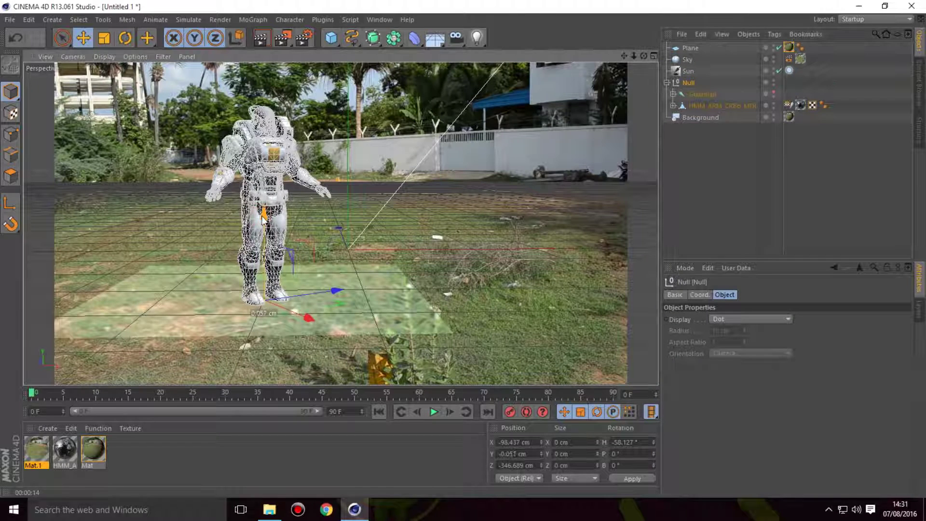
click(700, 170)
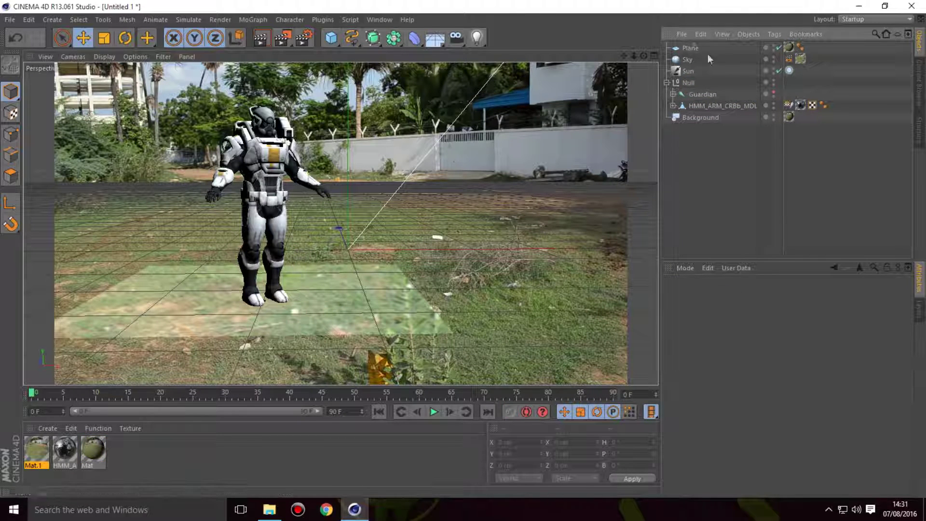
right_click(689, 52)
mouse_move(728, 55)
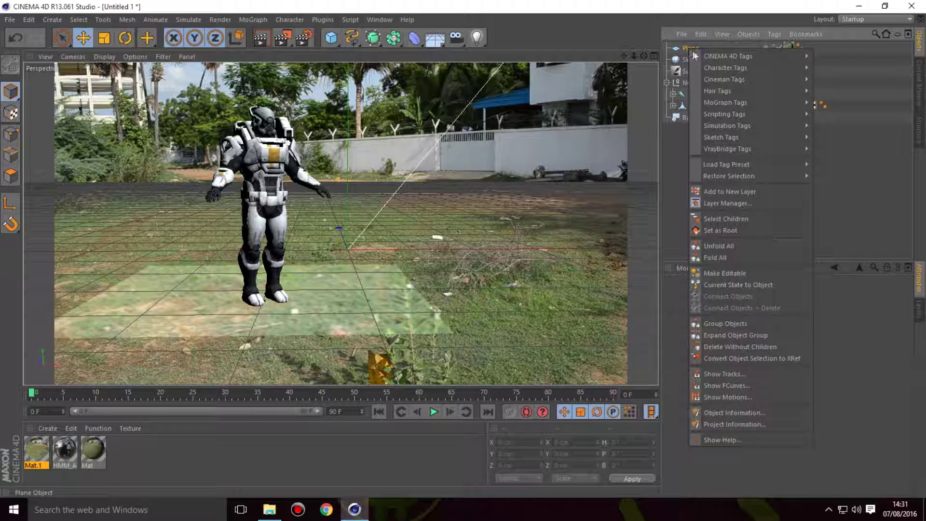
click(699, 53)
right_click(699, 55)
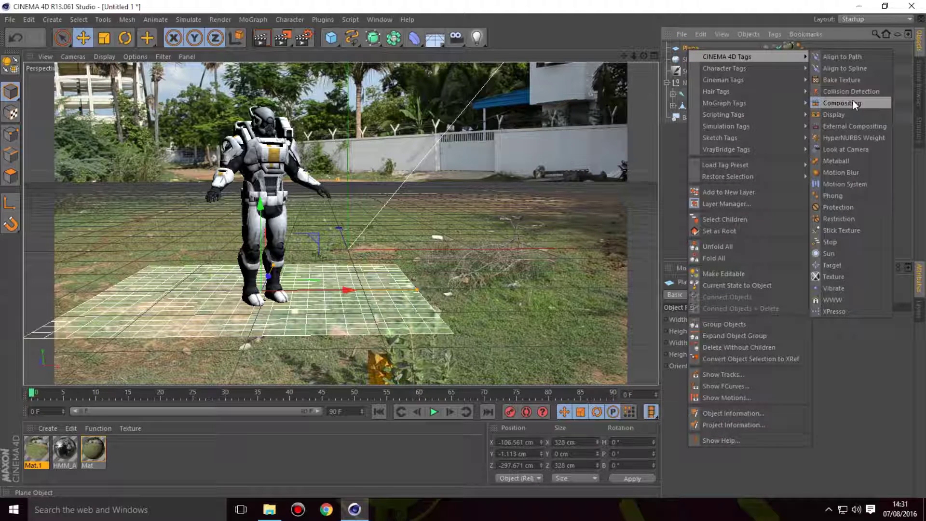
click(850, 102)
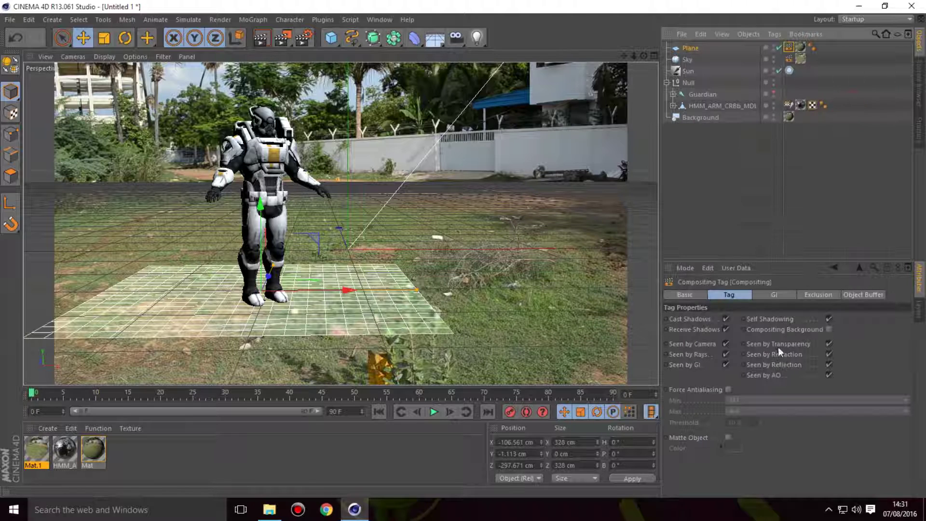
click(830, 329)
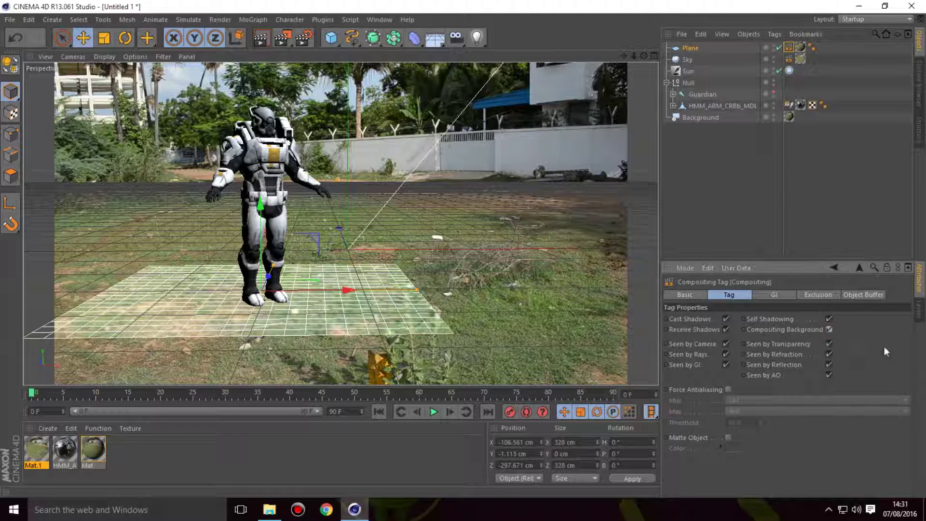
Start a Render View of the composited scene with global illumination
click(261, 39)
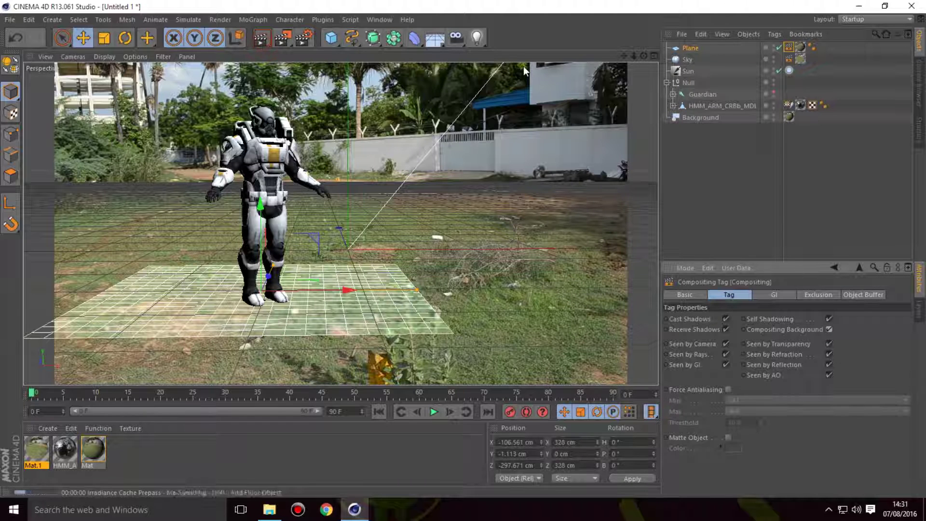